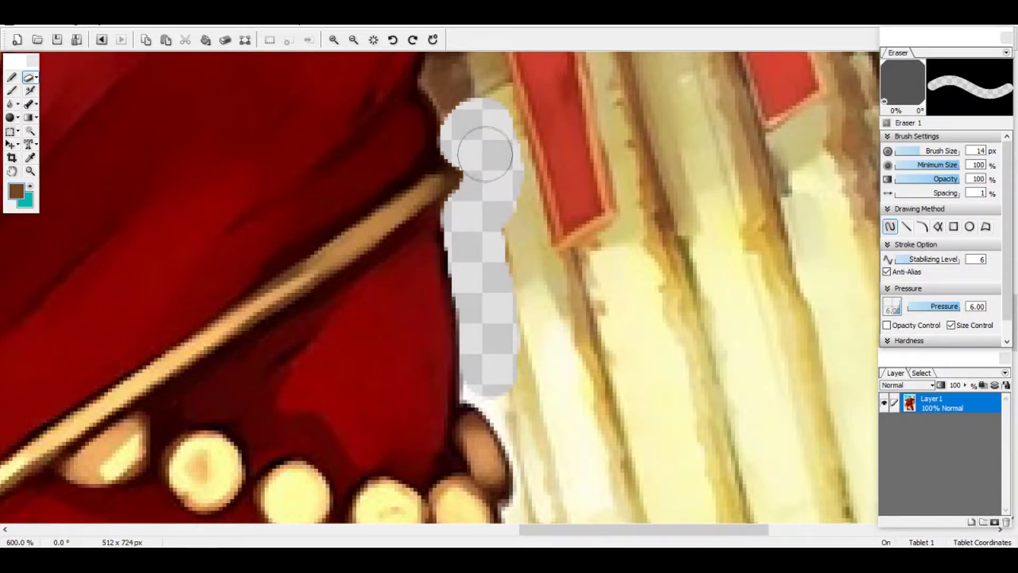
Step: Erase the background with a 14 px eraser along the coat's right-hand edge, from above the bead belt up to the armpit
scroll(506, 318, down, 4)
key(ctrl+plus)
key(ctrl+plus)
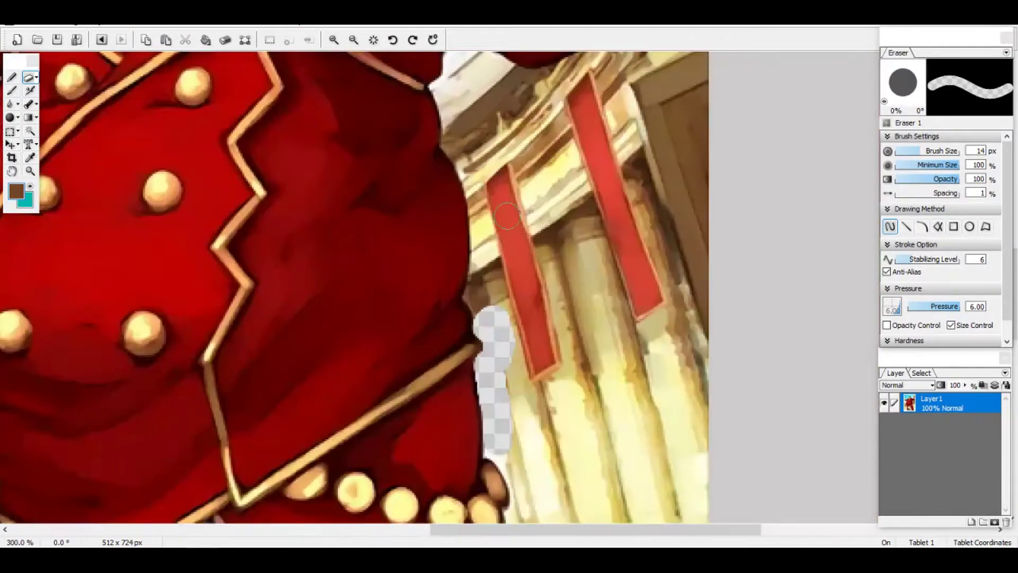
mouse_move(489, 320)
mouse_down()
mouse_move(478, 294)
mouse_move(480, 190)
mouse_move(483, 211)
mouse_move(439, 81)
mouse_move(498, 178)
mouse_up()
scroll(502, 399, down, 2)
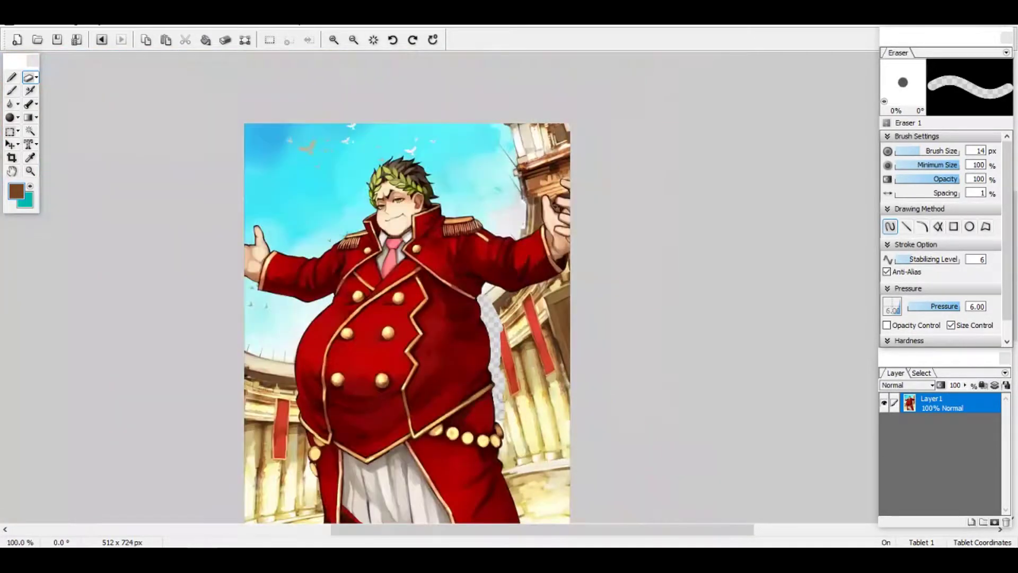
Step: Erase the remaining background around the character's arms, hands and head, reducing the eraser to 8.5 px and 3.1 px for finer edges
scroll(472, 311, up, 2)
scroll(513, 254, up, 3)
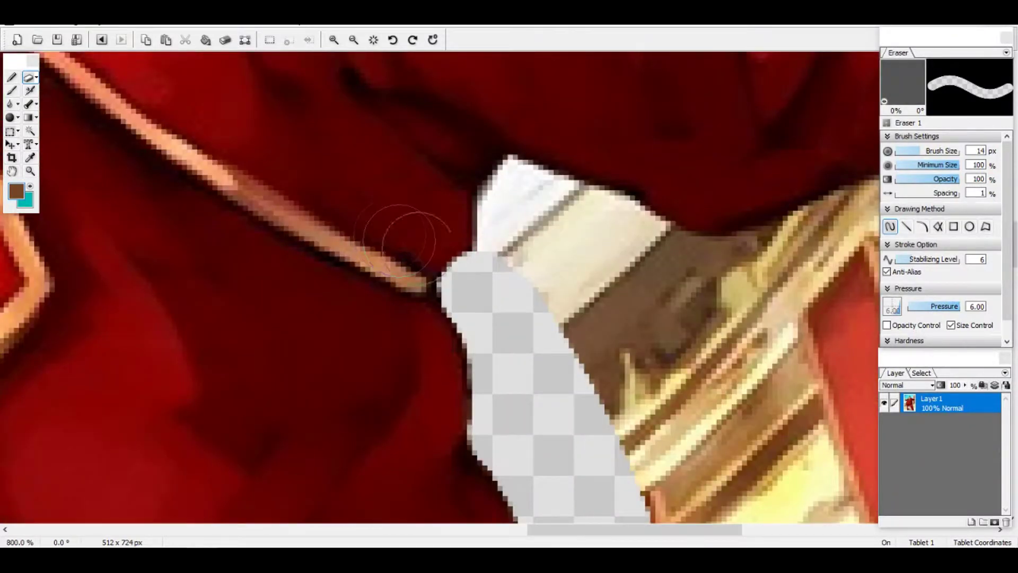
mouse_move(511, 246)
mouse_down()
mouse_move(516, 206)
mouse_move(510, 294)
mouse_move(529, 190)
mouse_move(574, 199)
mouse_move(657, 249)
mouse_move(634, 221)
mouse_move(710, 271)
mouse_move(686, 255)
mouse_move(746, 258)
mouse_move(795, 254)
mouse_up()
click(914, 151)
scroll(748, 282, down, 6)
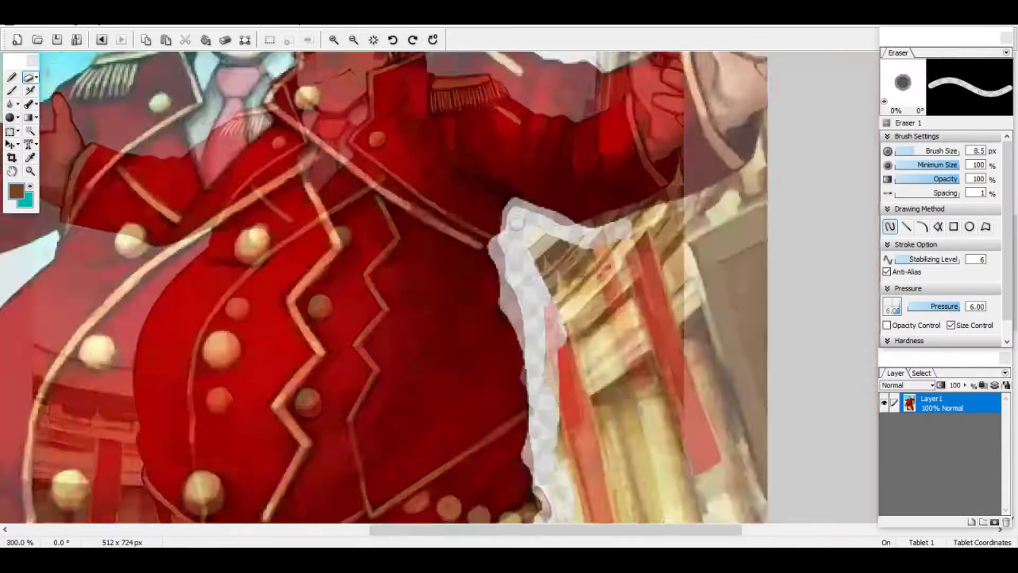
scroll(451, 296, up, 4)
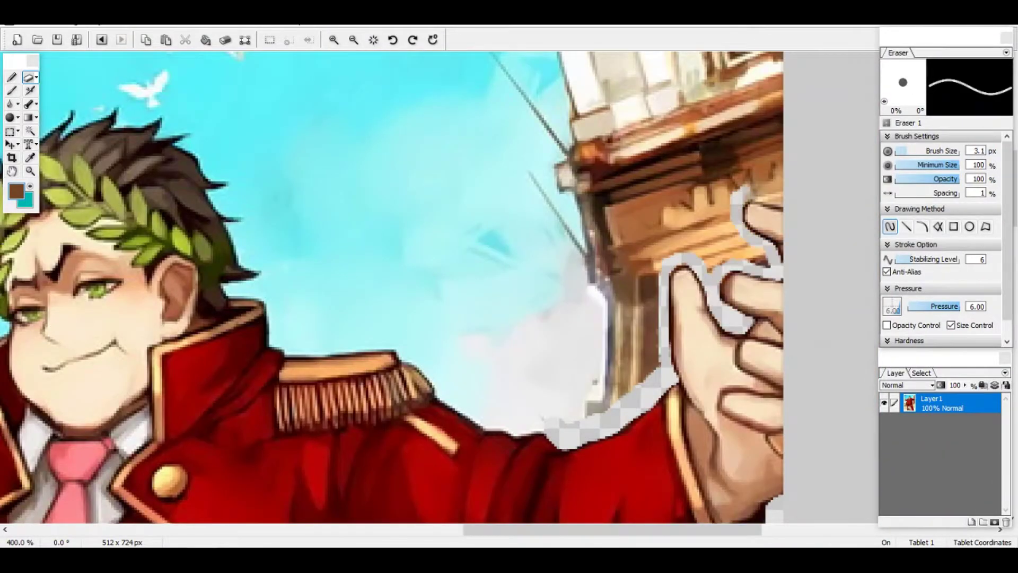
mouse_move(531, 425)
mouse_down()
mouse_move(249, 281)
mouse_move(74, 127)
mouse_up()
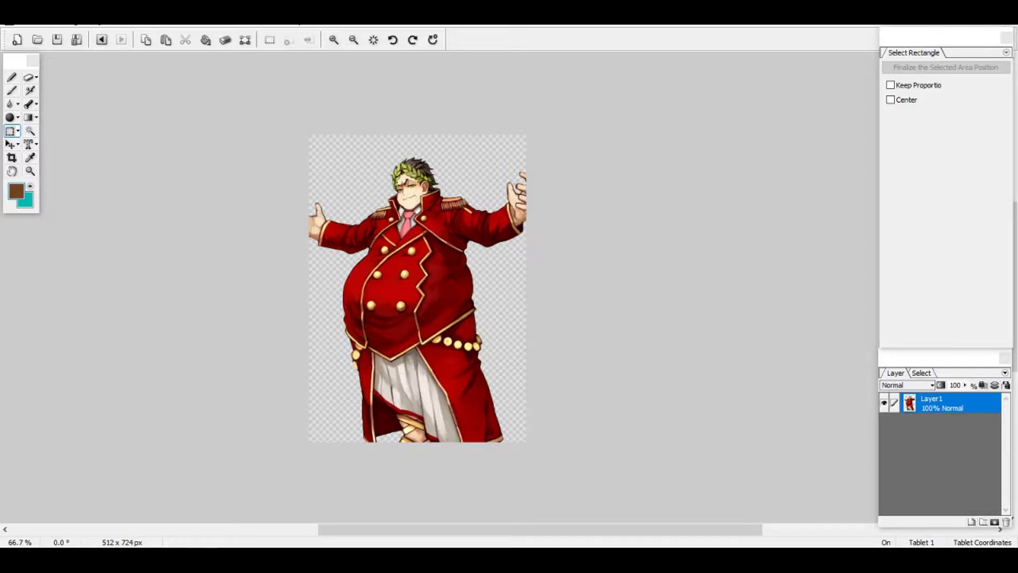
Step: Paste the McDonald's photo as a new layer and place it beneath the character layer
key(ctrl+v)
drag(942, 423, 942, 395)
click(949, 423)
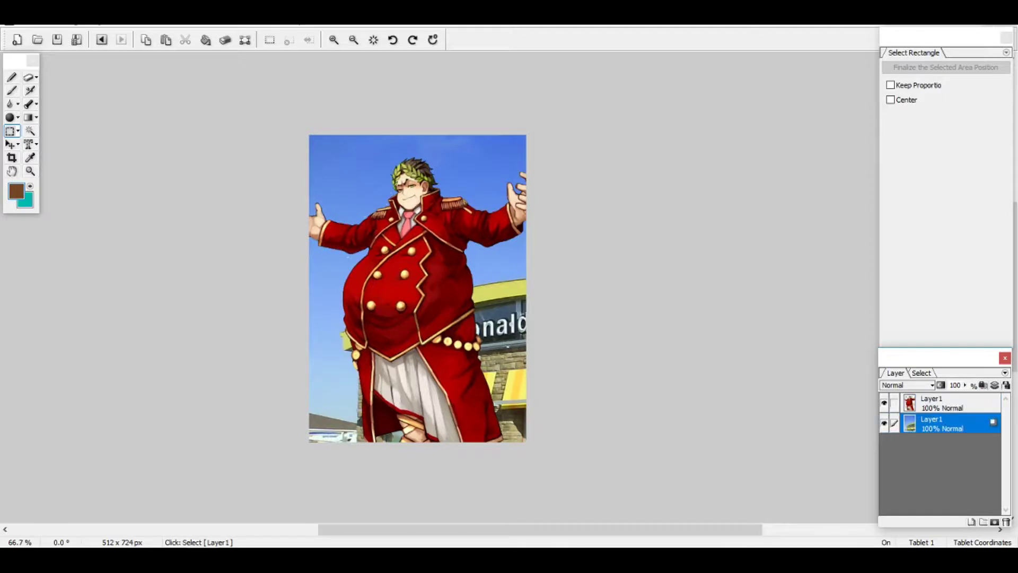
Step: Free-transform the photo layer to about 64.5% width and 70.3% height, and shift it sideways behind the character
click(245, 40)
scroll(392, 98, down, 3)
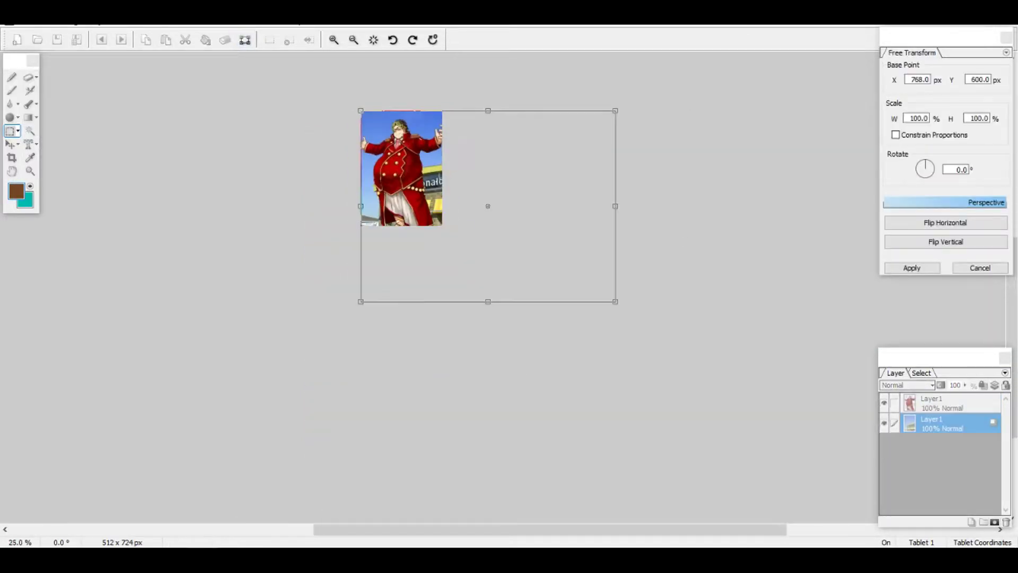
drag(615, 301, 525, 245)
drag(466, 196, 435, 196)
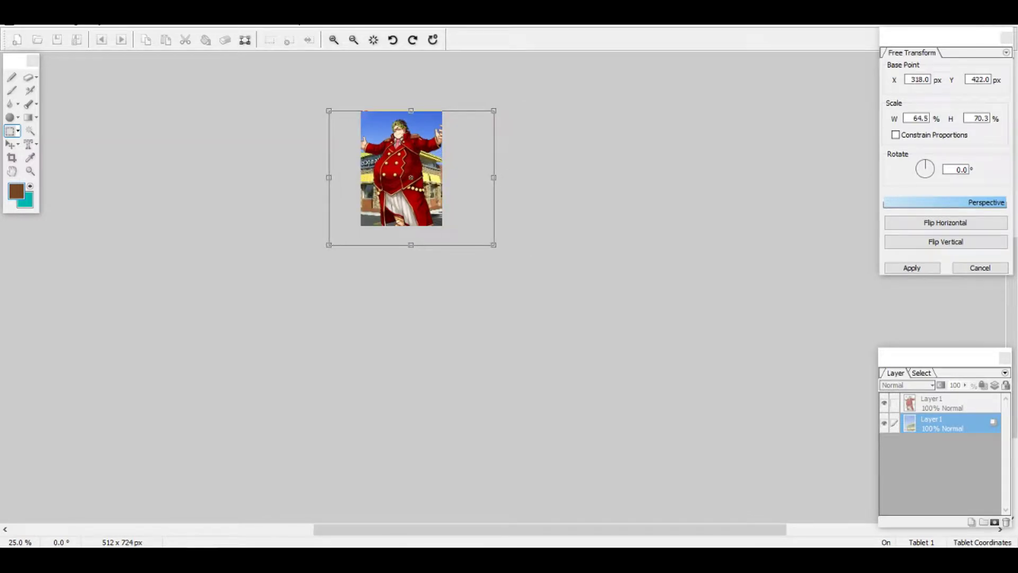
Step: Rotate the photo to about -0.6° and reposition it so the restaurant corner and storefront sit behind the character
key(ctrl+plus)
key(ctrl+plus)
key(ctrl+plus)
scroll(470, 266, down, 2)
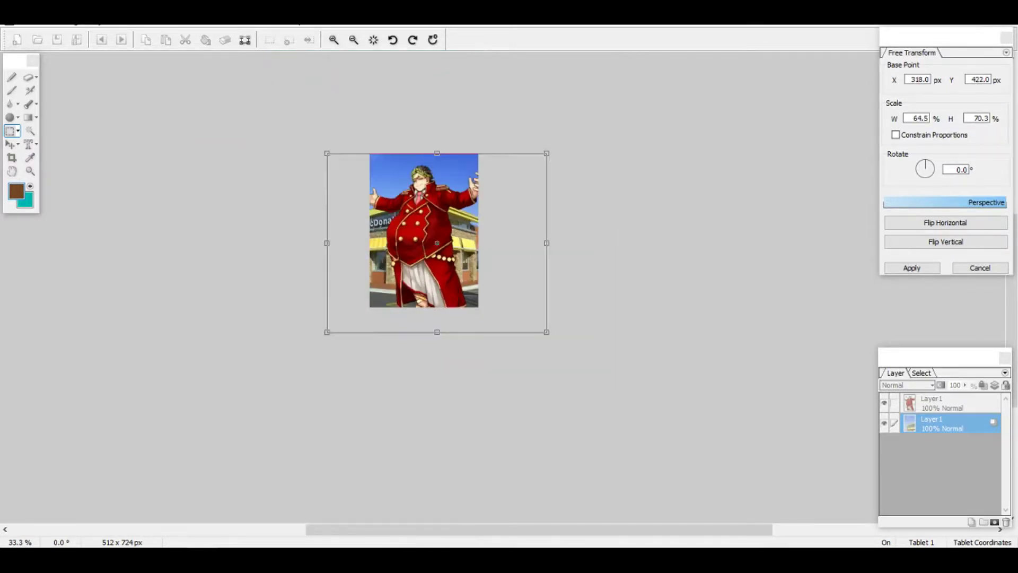
scroll(449, 182, up, 3)
drag(676, 110, 625, 60)
drag(419, 318, 454, 280)
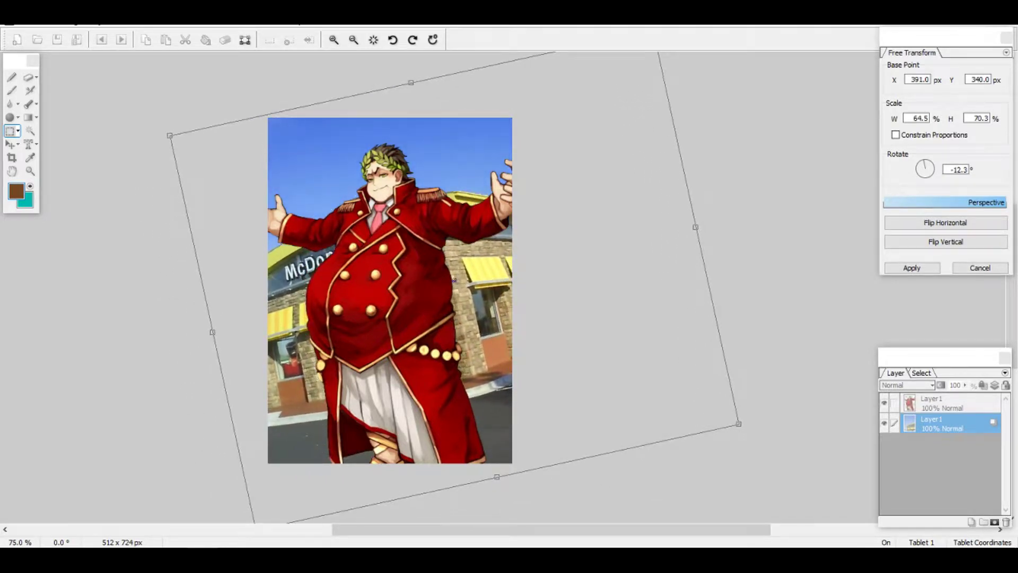
drag(739, 424, 703, 479)
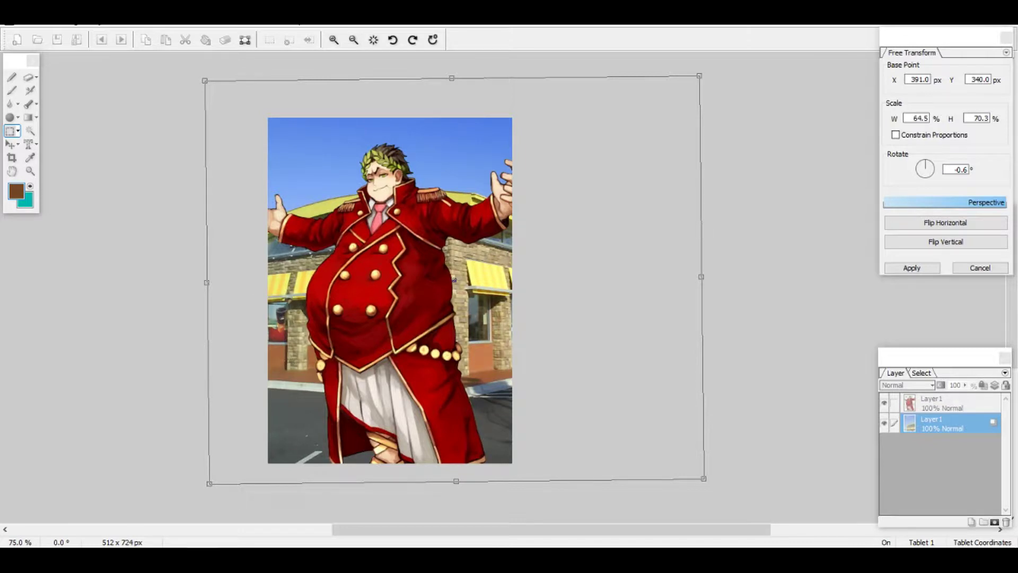
drag(454, 279, 360, 287)
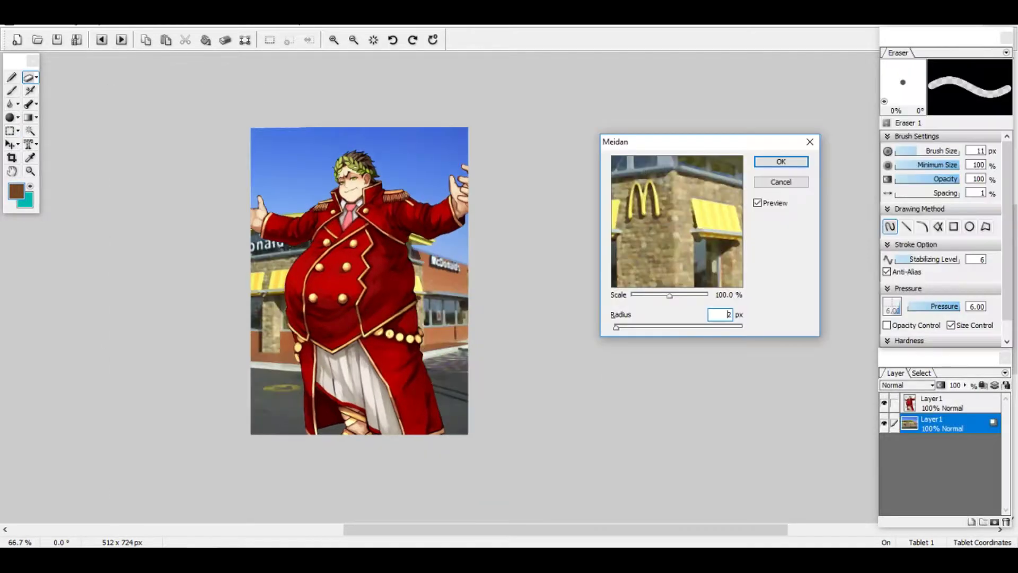
Step: Apply a Median filter with a 2 px radius to the background photo
key(Return)
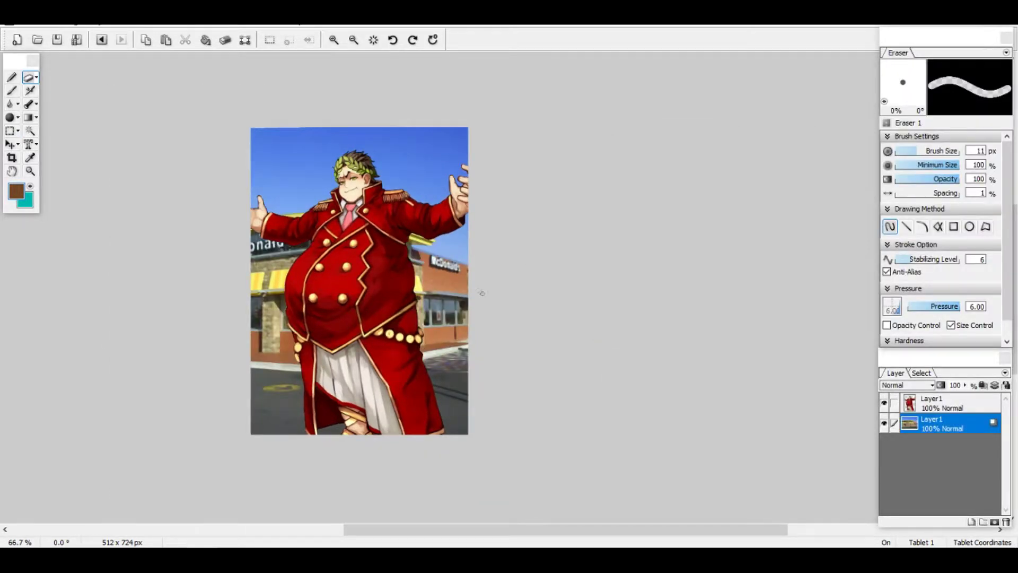
scroll(476, 293, up, 3)
scroll(476, 293, down, 2)
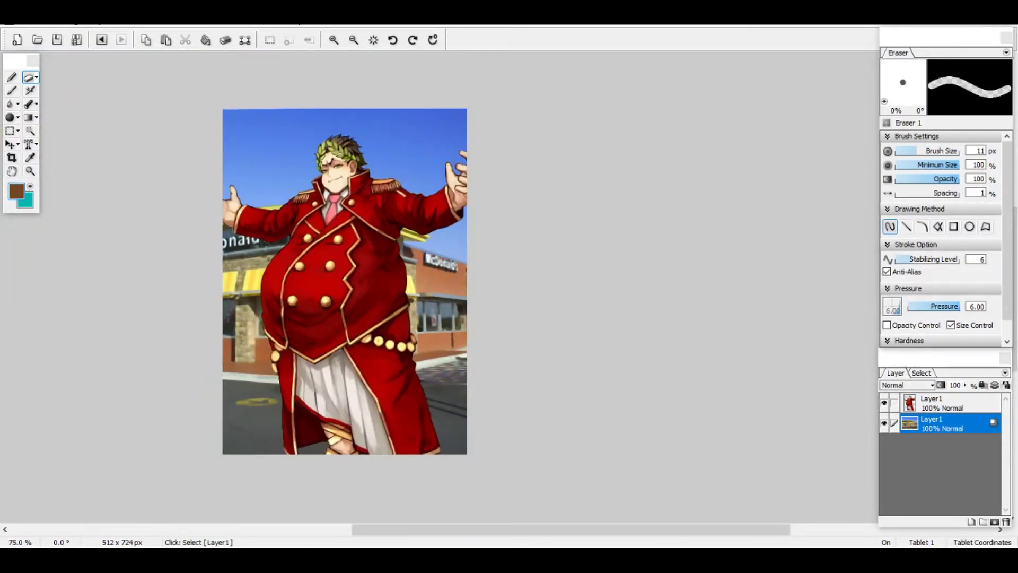
click(949, 403)
click(32, 21)
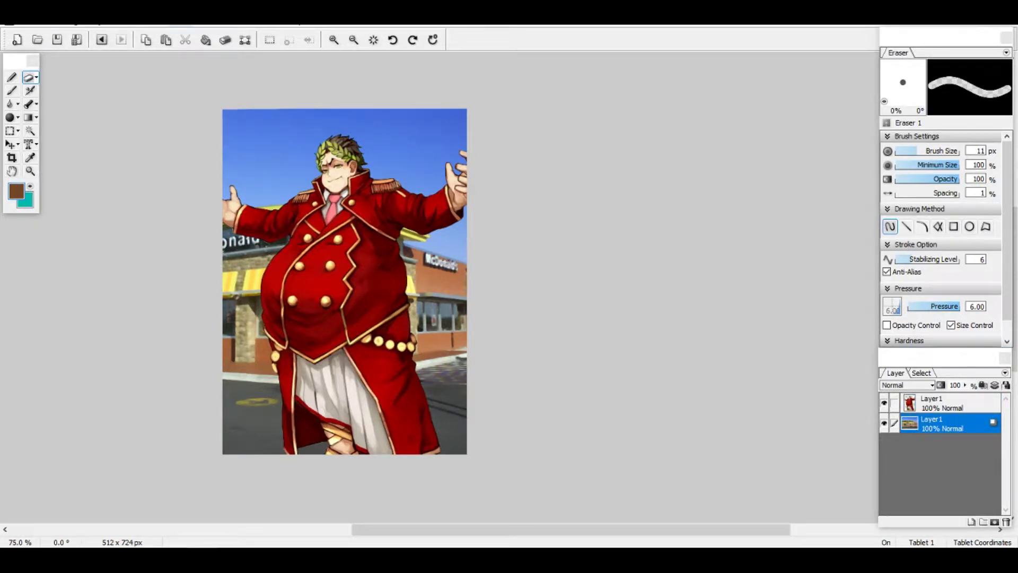
click(154, 24)
click(601, 212)
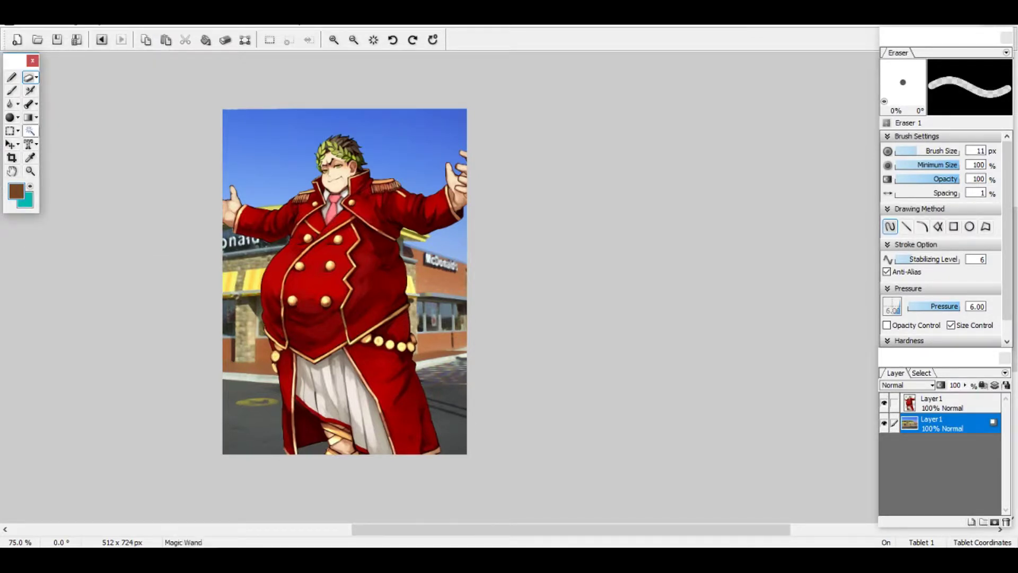
Step: Select the blue sky on the background photo layer with the Magic Wand at range 60
click(9, 130)
click(18, 131)
click(30, 131)
click(265, 154)
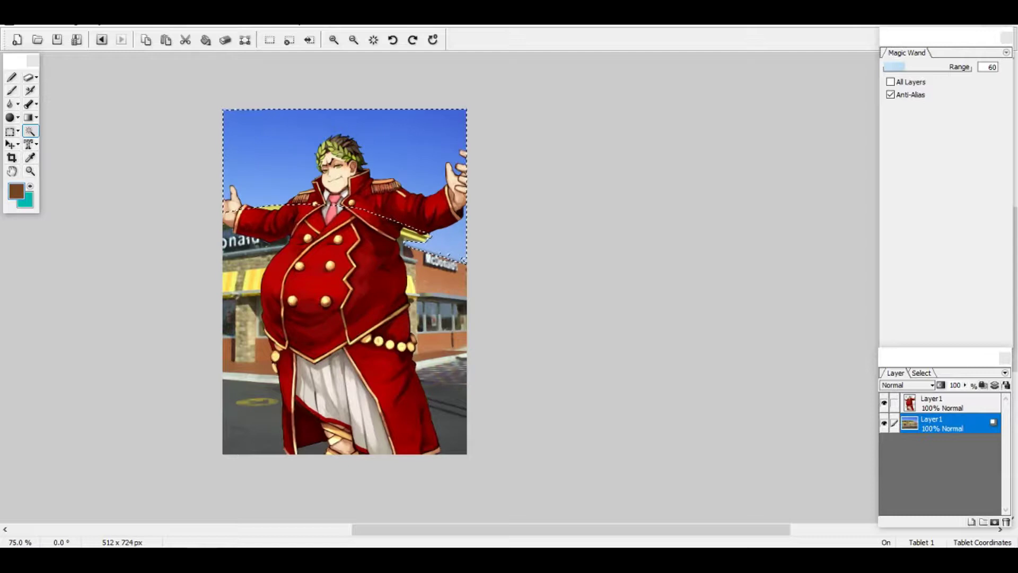
Step: Open the Hue/Saturation adjustment for the selected sky and set its hue to -18
click(182, 25)
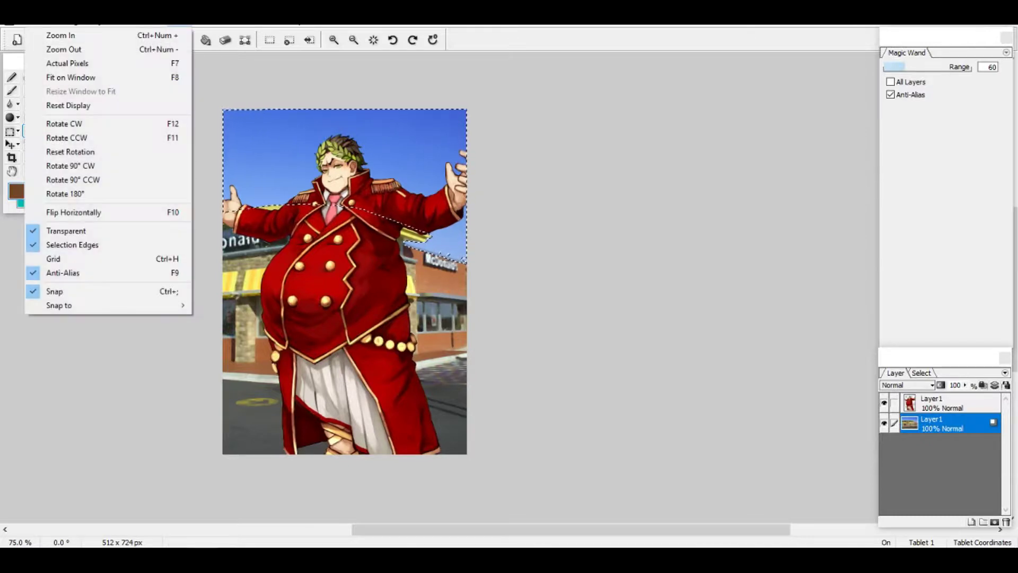
mouse_move(154, 25)
key(Down)
key(Right)
key(Down)
key(Down)
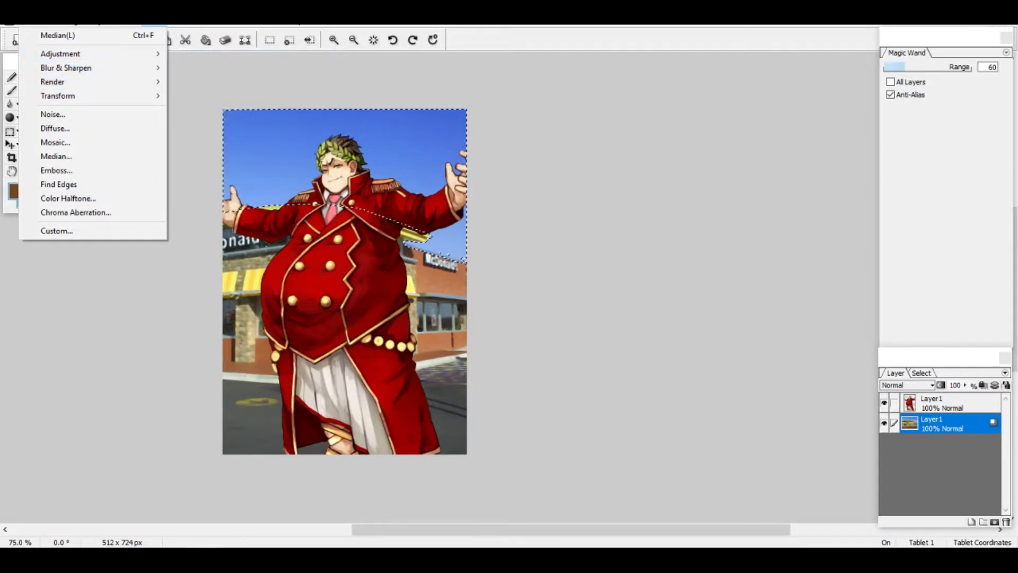
mouse_move(59, 53)
key(Right)
key(Down)
key(Down)
key(Down)
key(Return)
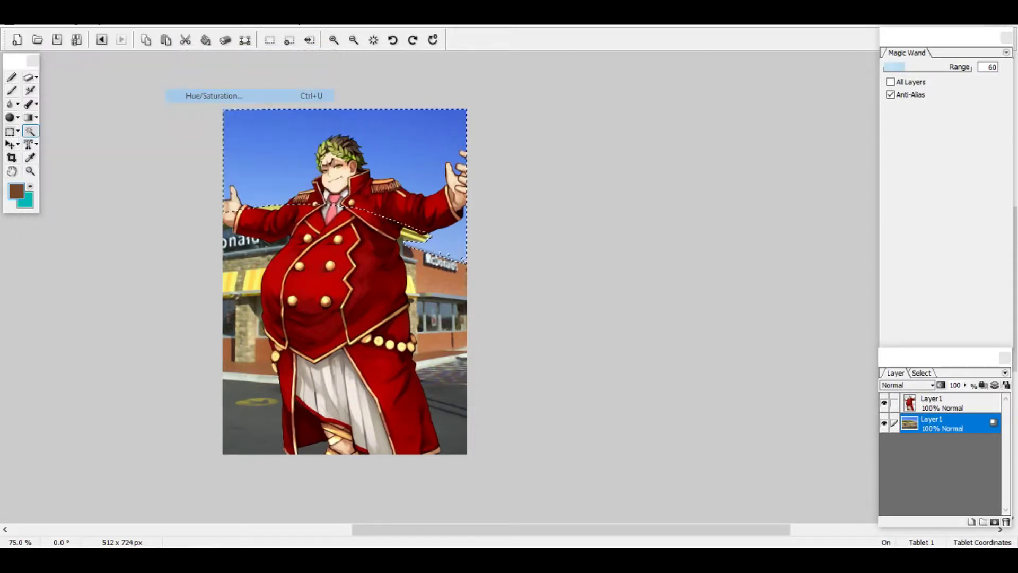
text(22)
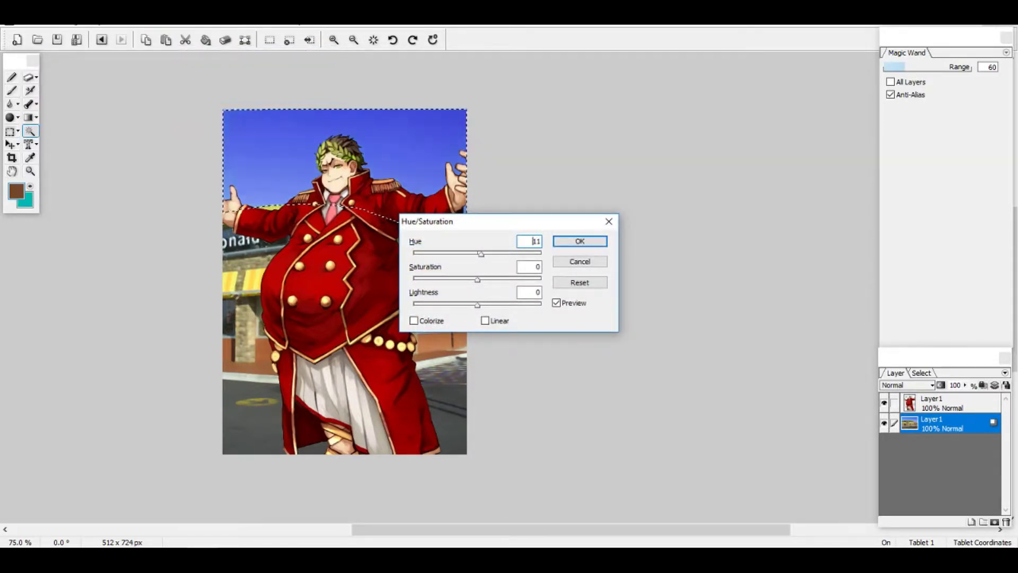
drag(484, 254, 473, 254)
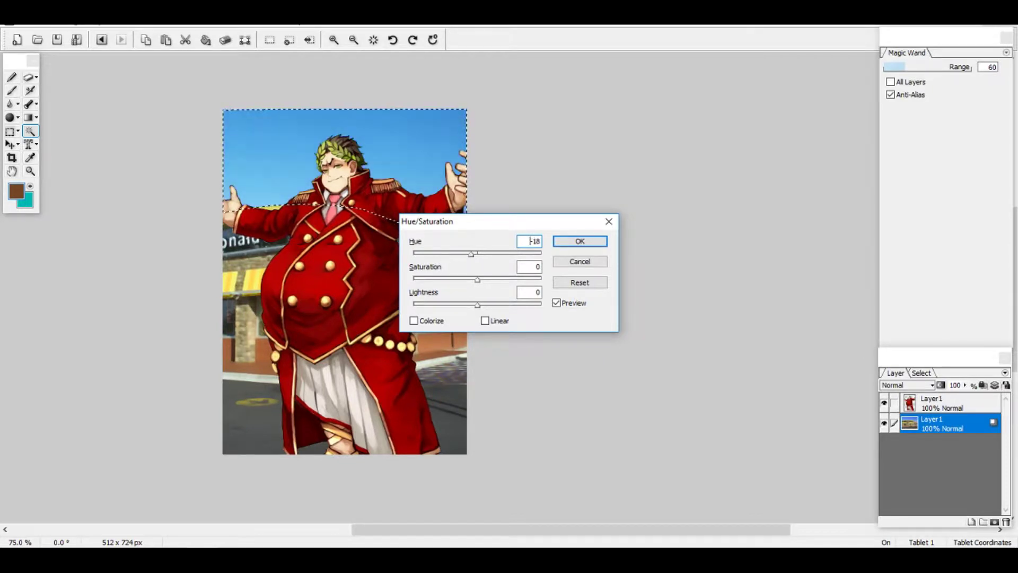
Step: Set the sky's saturation to 36 and lightness to 6, apply the adjustment and deselect the area
key(Tab)
text(23)
key(Tab)
text(24)
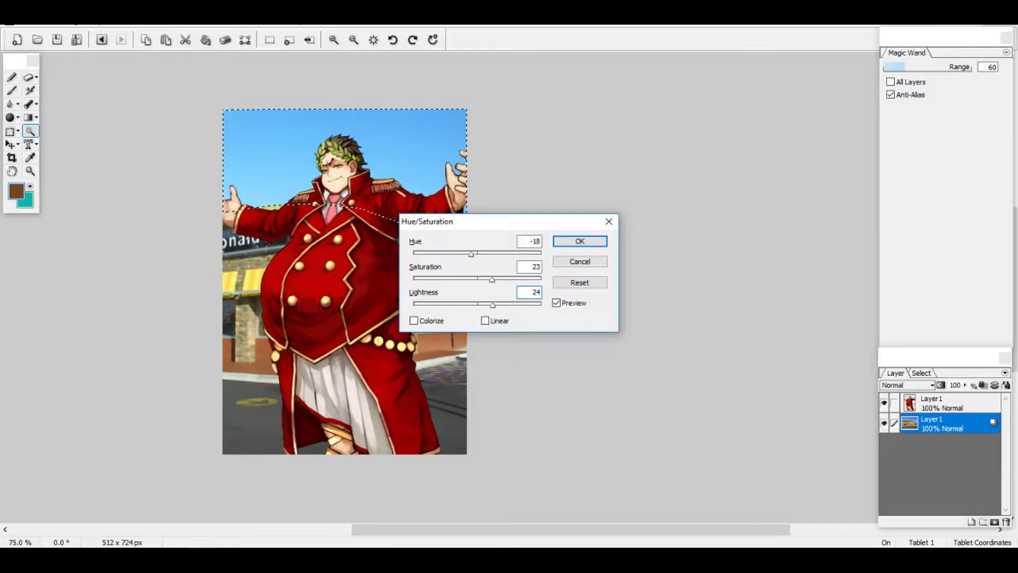
key(BackSpace)
key(BackSpace)
text(5)
drag(492, 279, 500, 279)
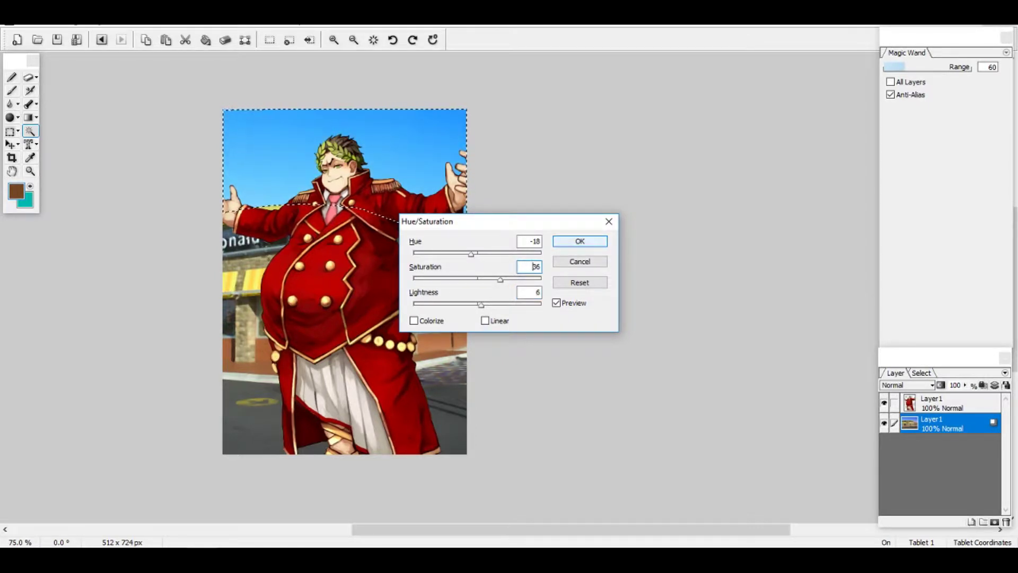
key(Return)
key(ctrl+d)
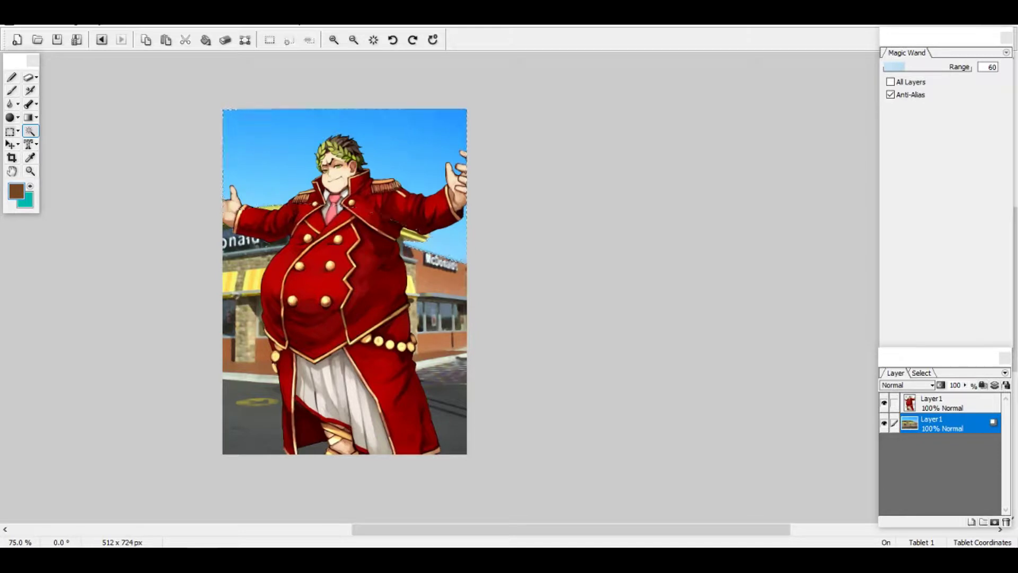
Step: Add a layer above the background photo and draw small distant birds in the sky with a white 5 px Pencil
key(ctrl+shift+n)
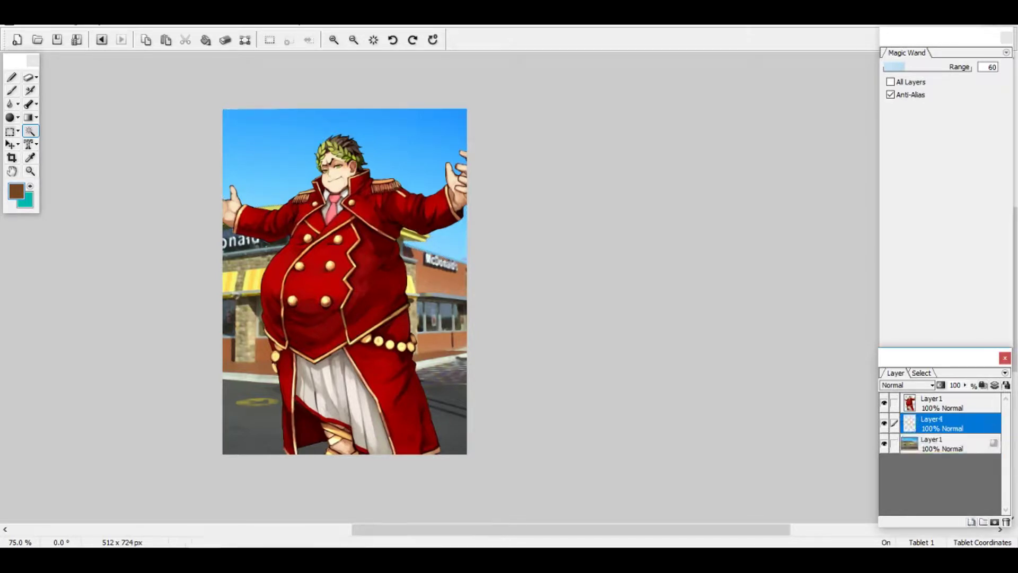
click(16, 191)
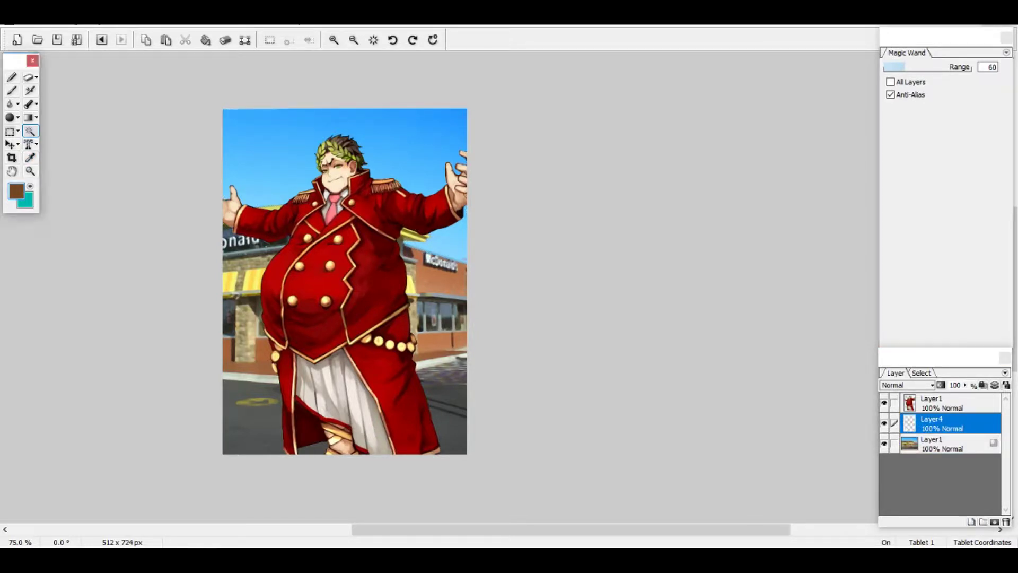
click(364, 192)
click(625, 197)
click(12, 76)
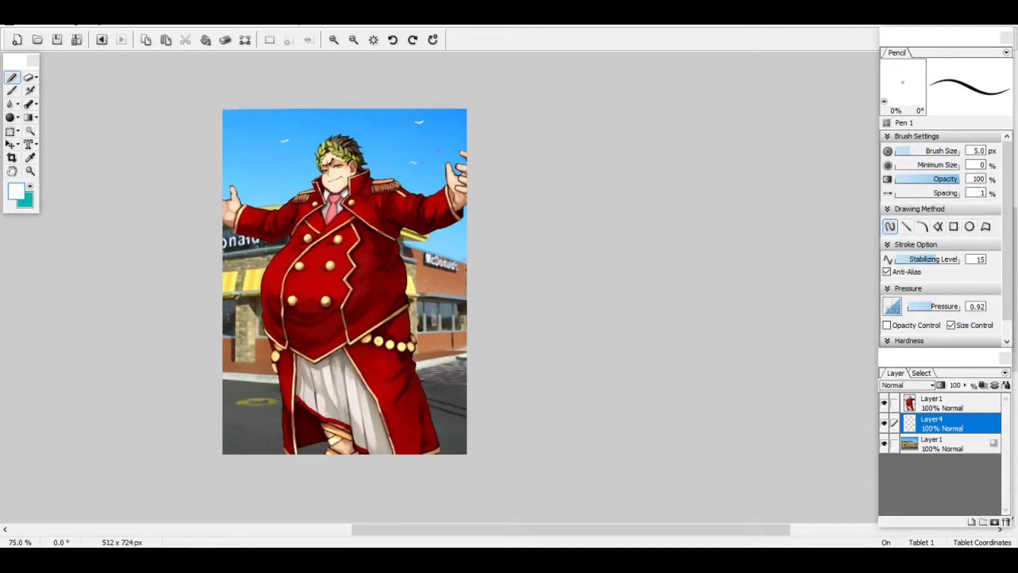
key(ctrl+z)
drag(414, 168, 414, 165)
key(ctrl+z)
drag(245, 128, 247, 128)
Step: Change the drawing colour to warm off-white FFFAF0 and draw more small birds in the sky beside the character's head
click(16, 191)
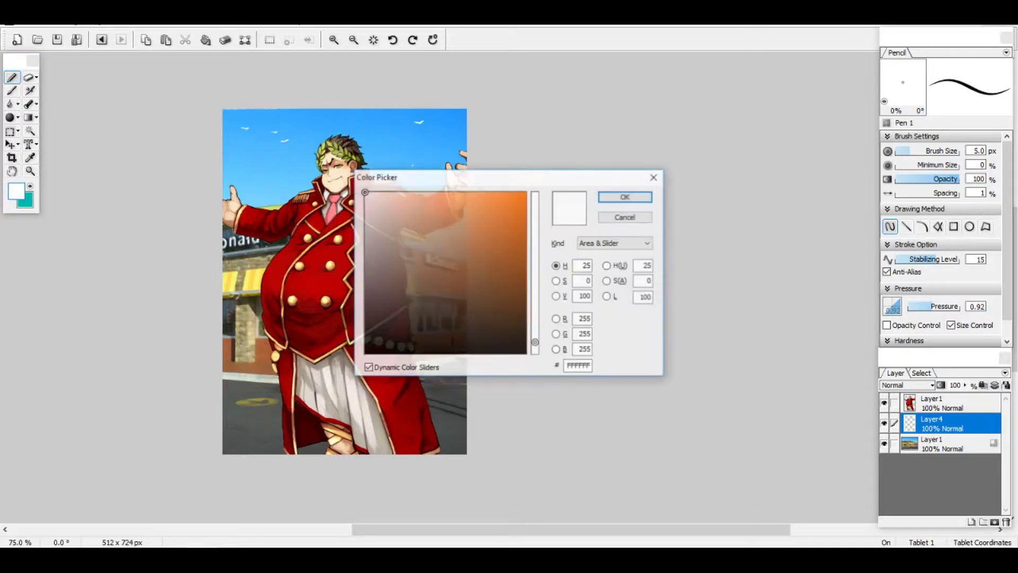
drag(379, 192, 374, 191)
drag(536, 342, 536, 336)
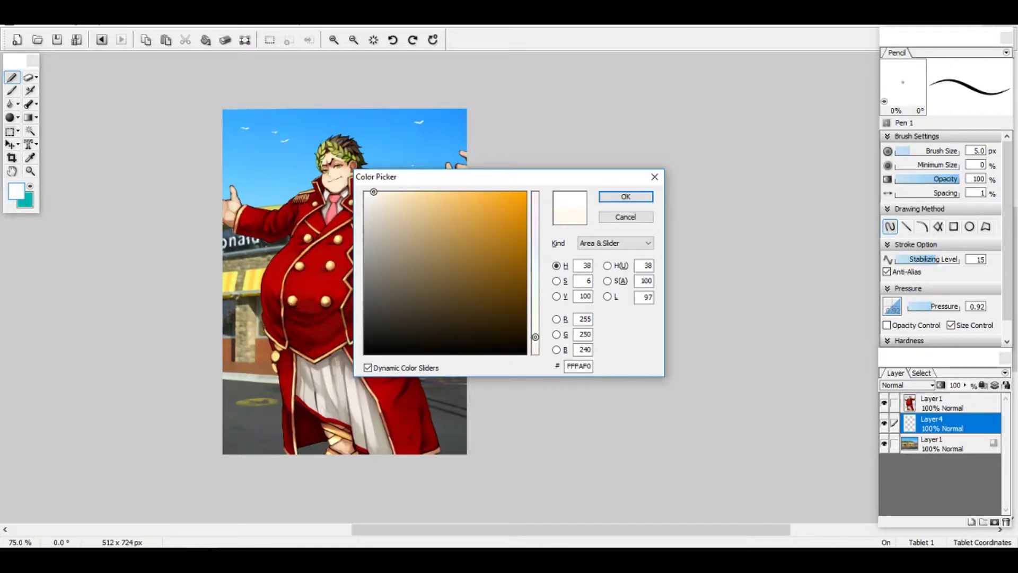
click(626, 196)
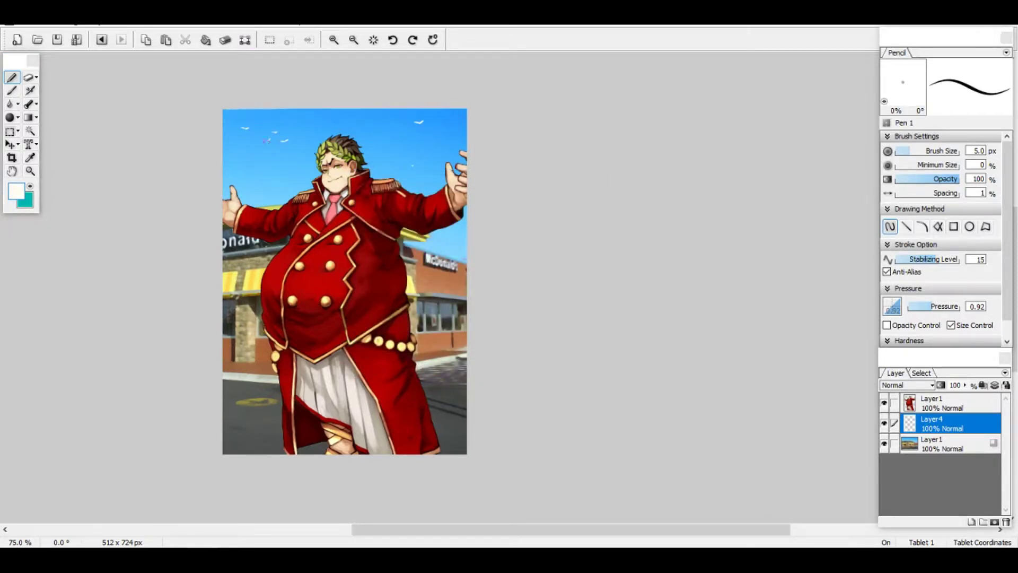
scroll(211, 102, up, 2)
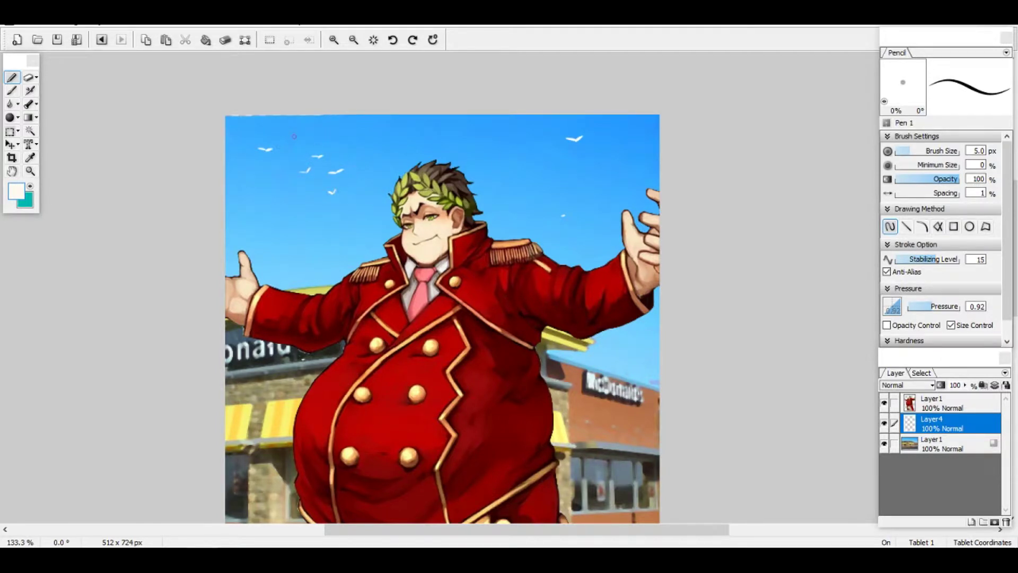
drag(304, 223, 310, 226)
drag(243, 211, 251, 206)
Step: Stretch the background photo layer upward to 100.4 % height with Free Transform, covering the gap along the canvas's upper edge, and apply it
click(942, 443)
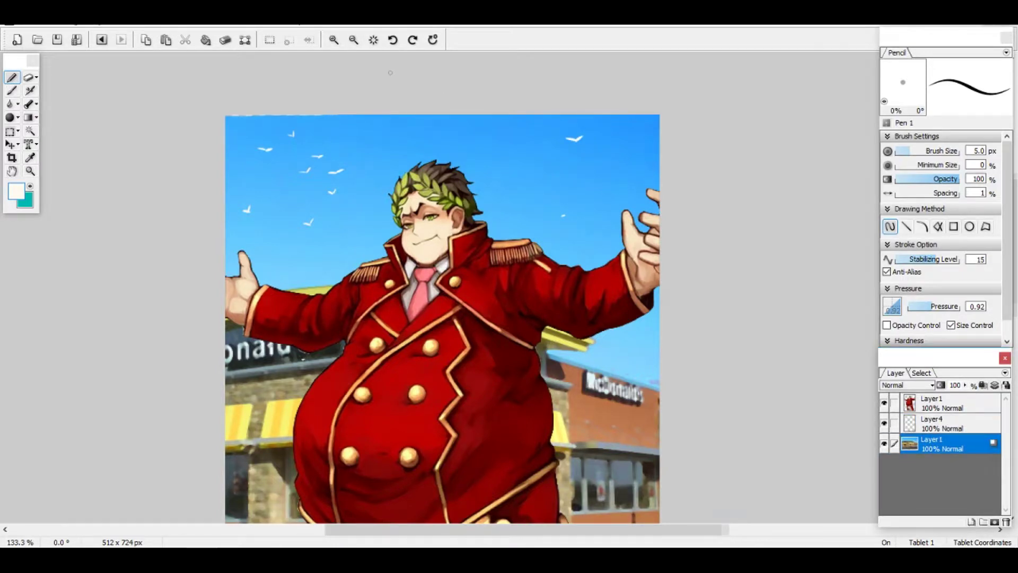
scroll(362, 88, up, 2)
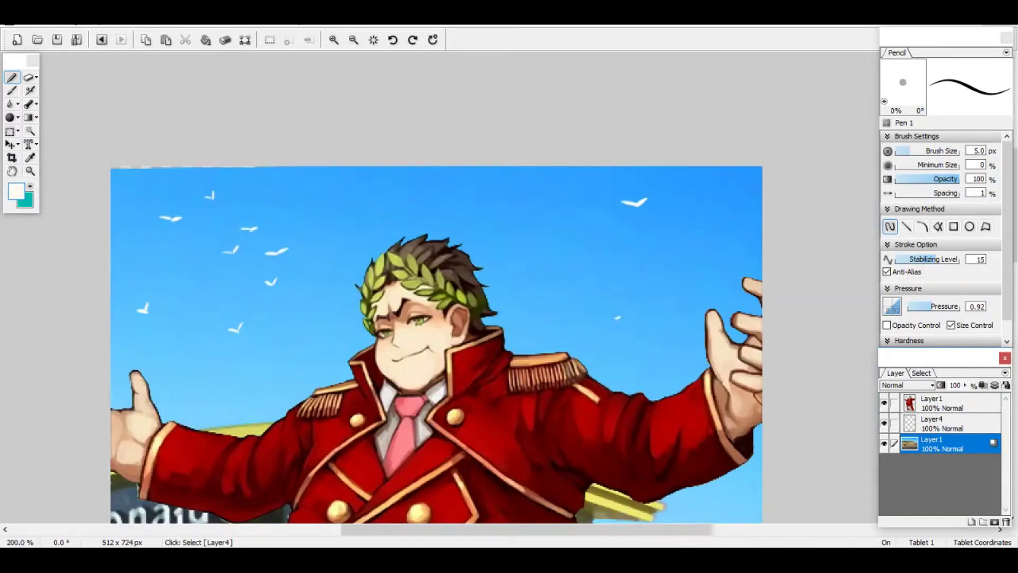
click(244, 39)
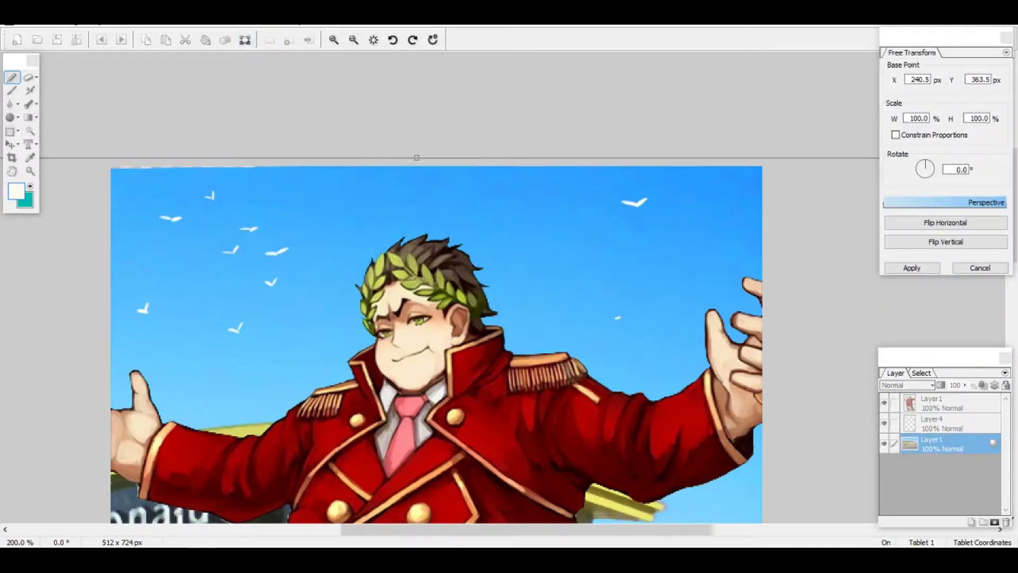
drag(417, 157, 417, 153)
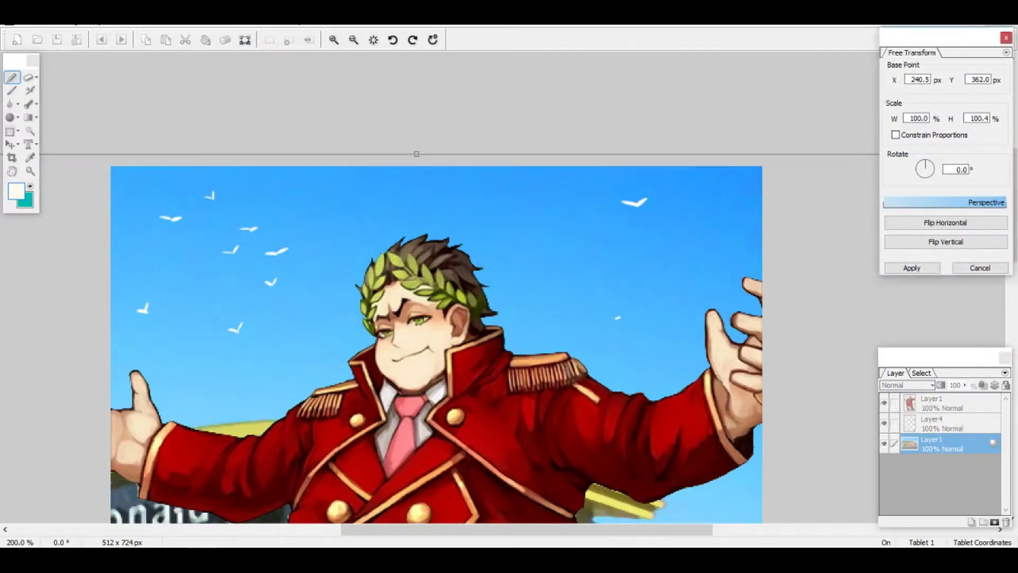
click(912, 268)
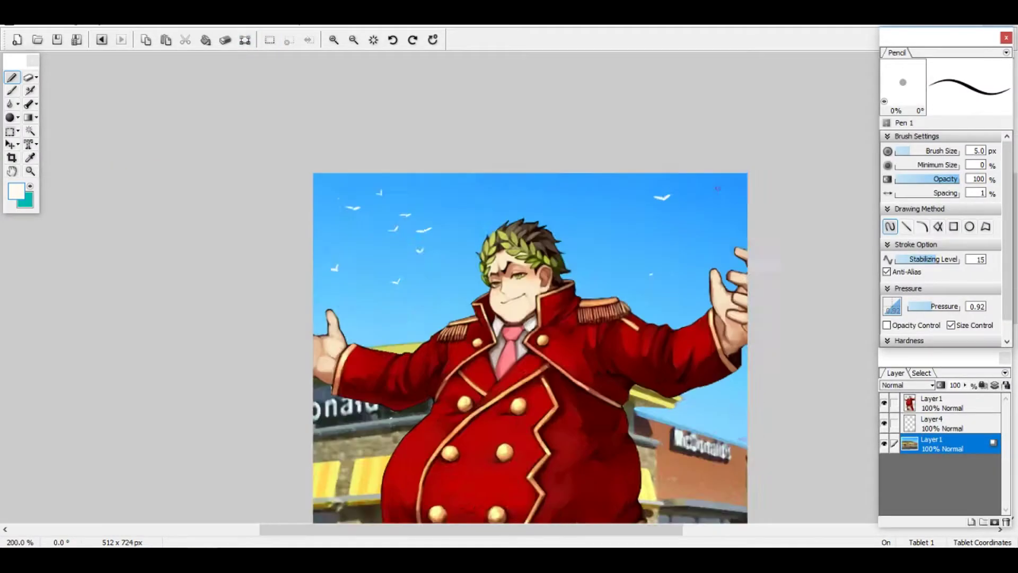
scroll(718, 188, down, 3)
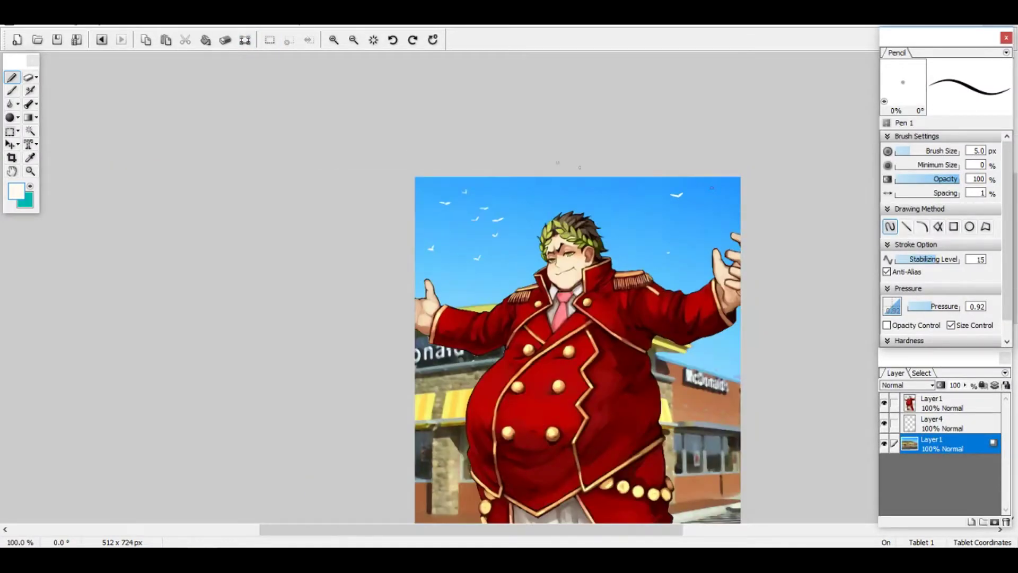
Step: Draw a few more small off-white birds in the sky on both sides of the character's head
scroll(568, 297, up, 3)
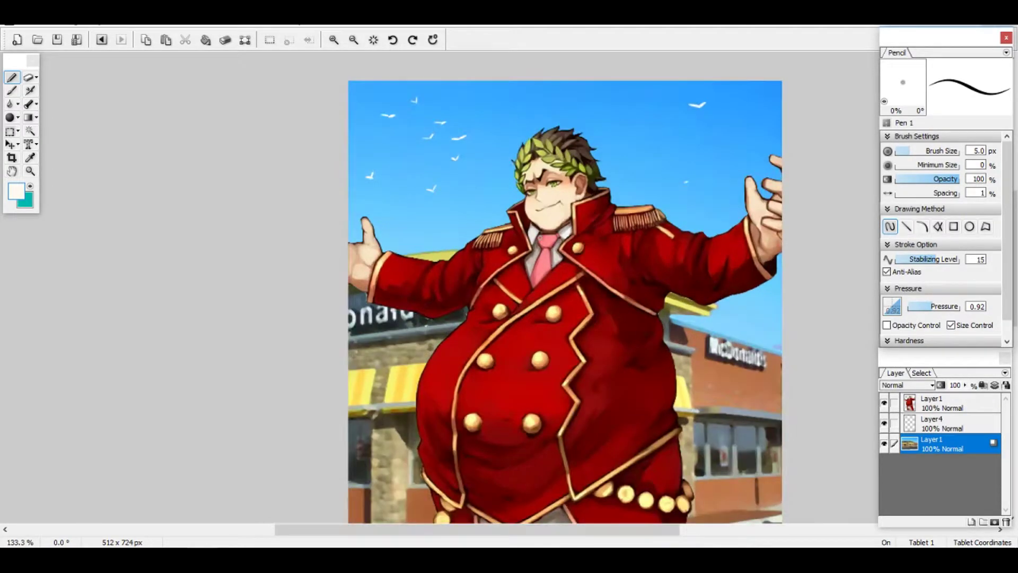
drag(429, 232, 431, 229)
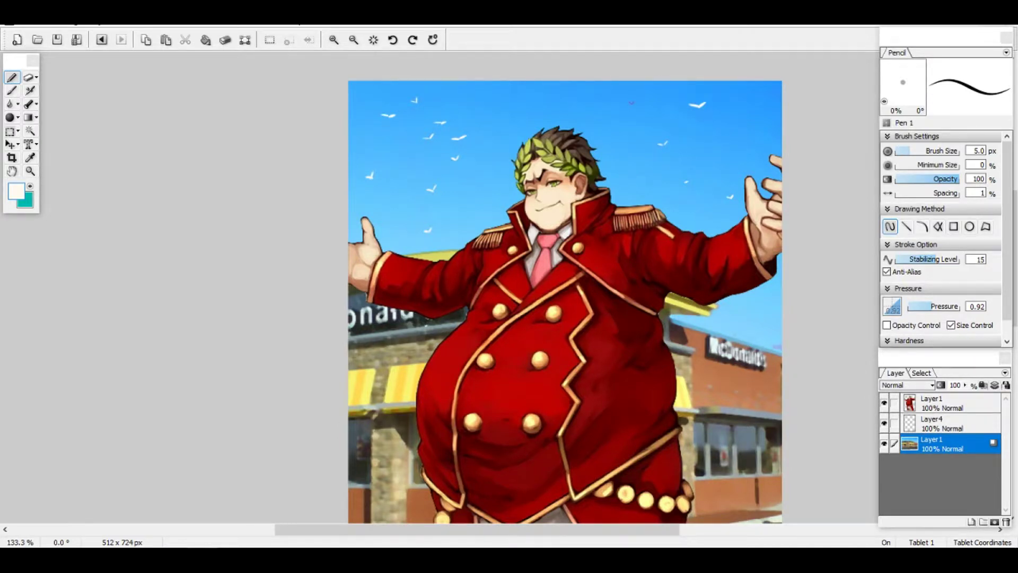
drag(629, 101, 634, 98)
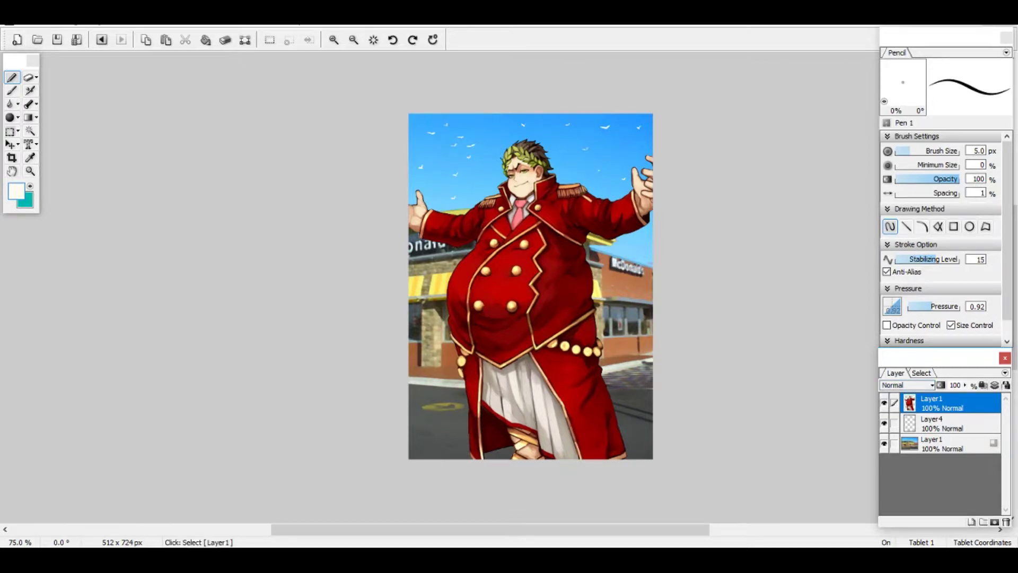
Step: Open the Brightness/Contrast adjustment for the red-coated character's layer and set its contrast to -23
click(153, 25)
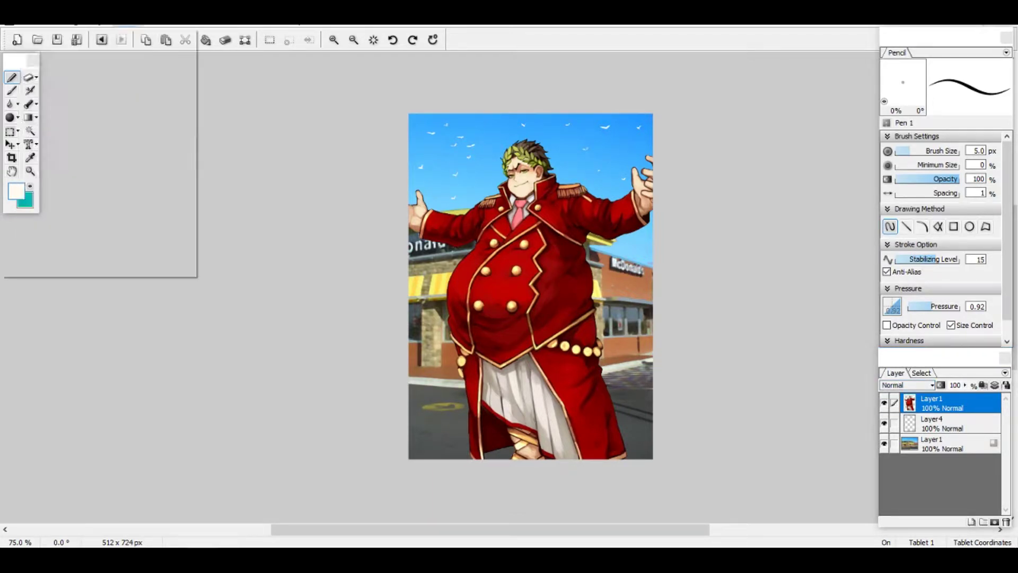
mouse_move(91, 54)
key(Down)
key(Down)
key(Down)
key(Down)
key(Up)
key(Return)
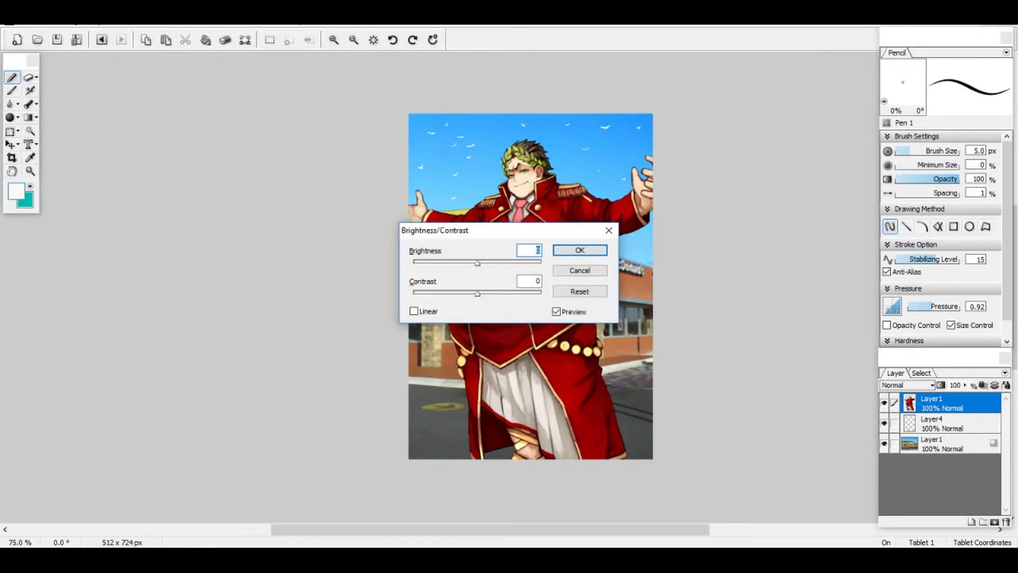
drag(504, 230, 220, 158)
drag(209, 222, 195, 221)
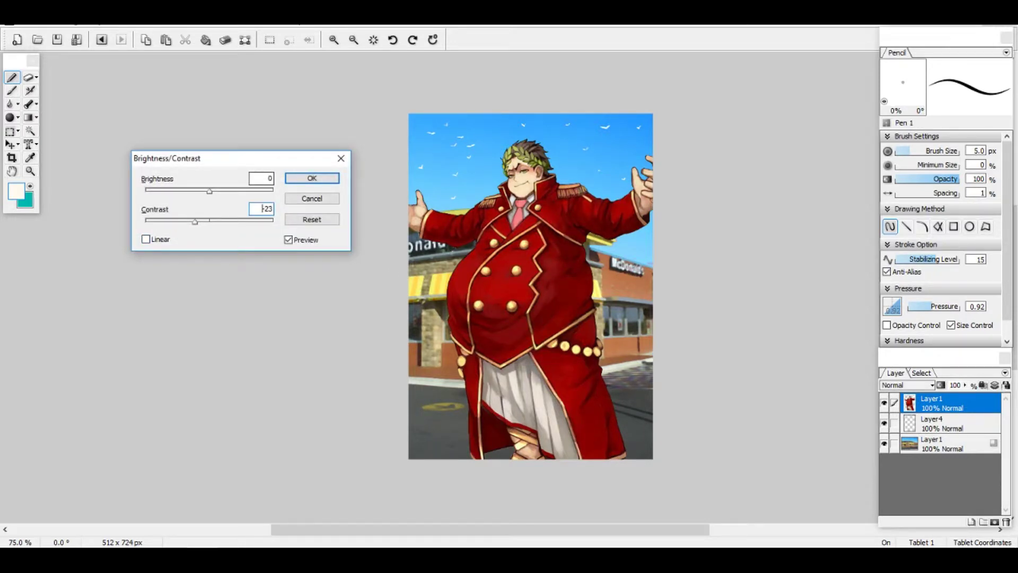
Step: Set the character layer's brightness to -8 and apply the adjustment
drag(209, 191, 213, 191)
key(BackSpace)
text(-8)
click(314, 178)
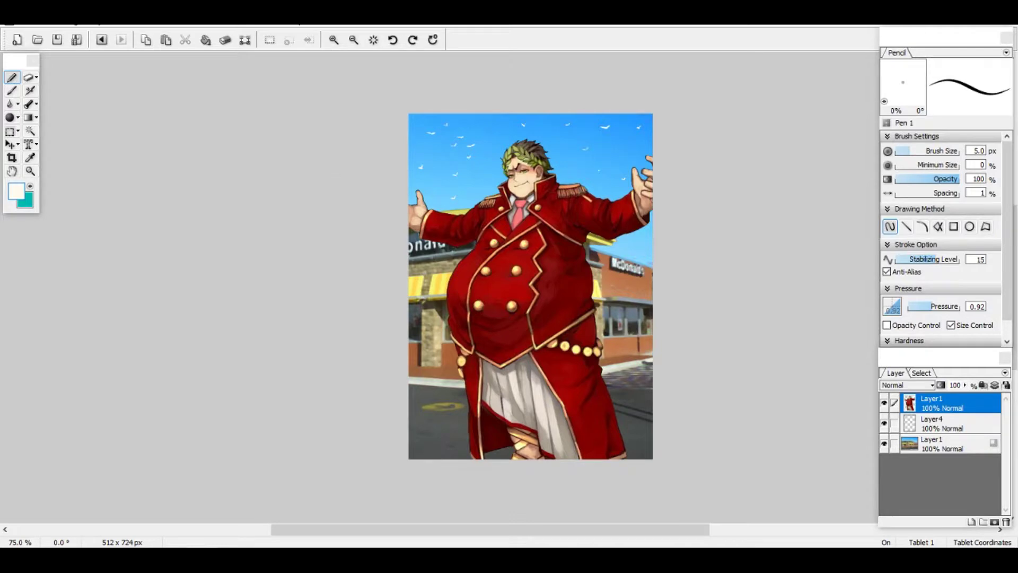
scroll(339, 106, down, 1)
scroll(709, 257, up, 2)
scroll(705, 250, down, 1)
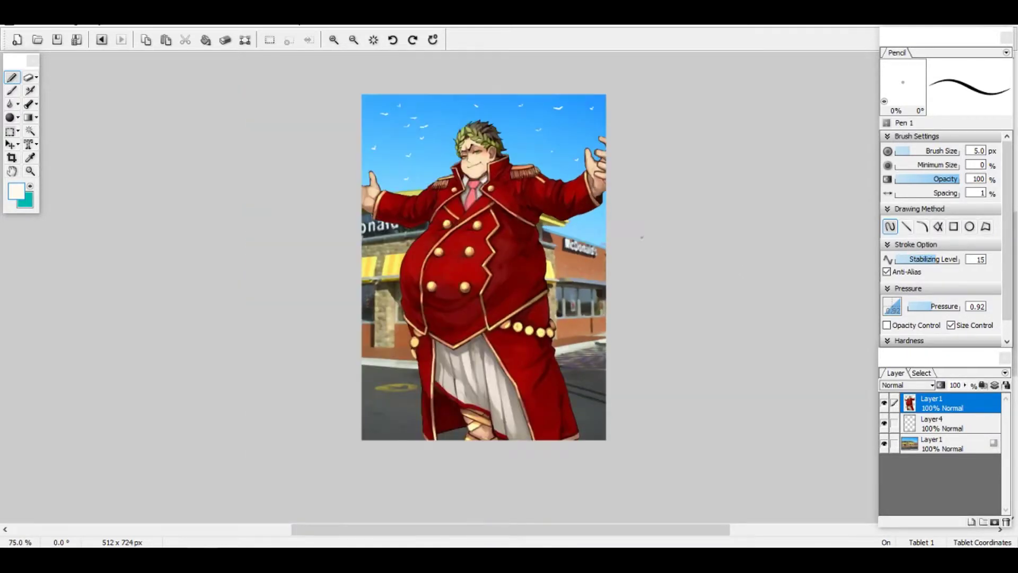
scroll(642, 237, up, 1)
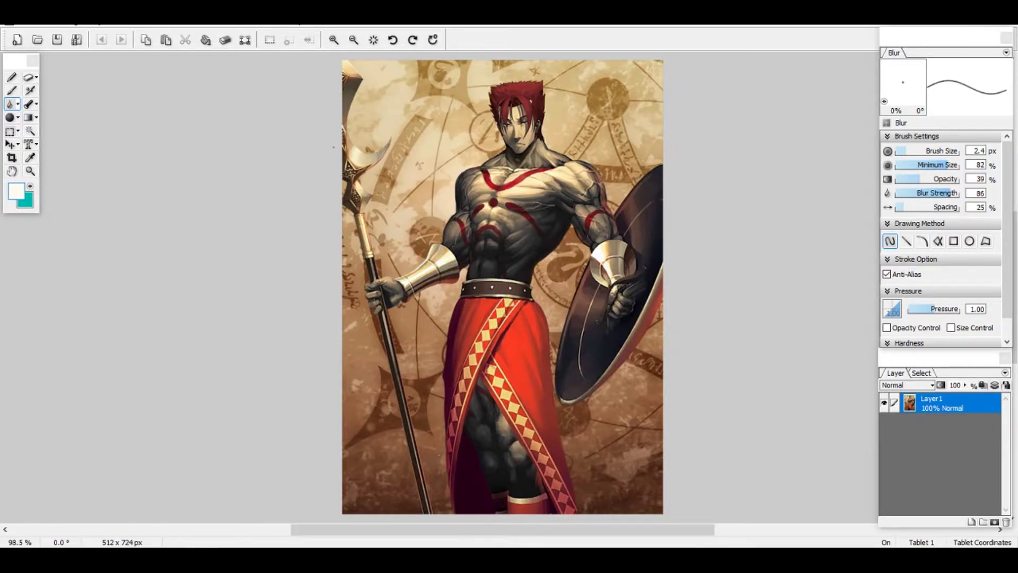
Step: Select the warrior's red hair with the Lasso, following its spiky outline and leaving out the face between the strands
scroll(533, 74, up, 3)
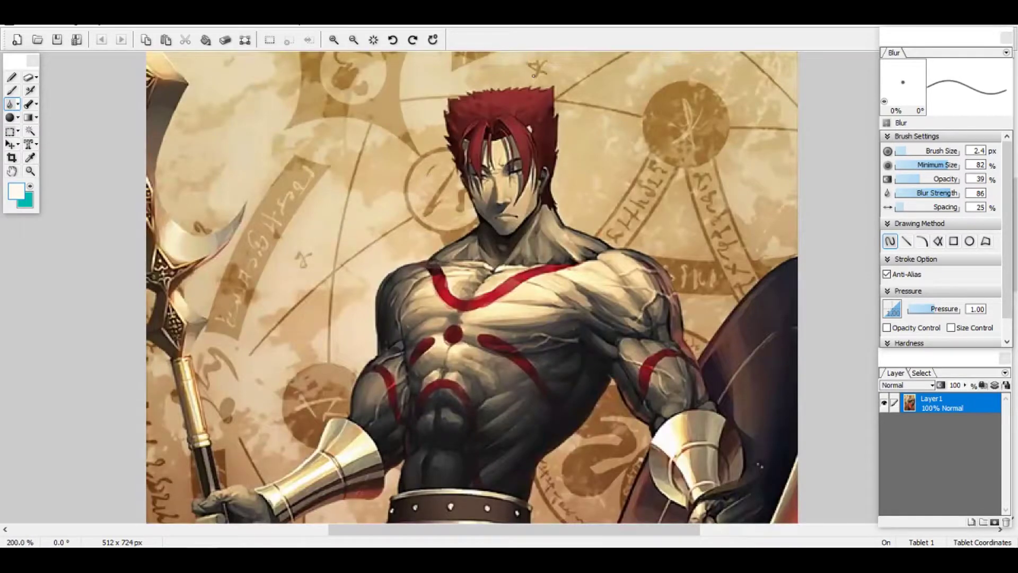
scroll(534, 75, up, 4)
scroll(534, 75, down, 3)
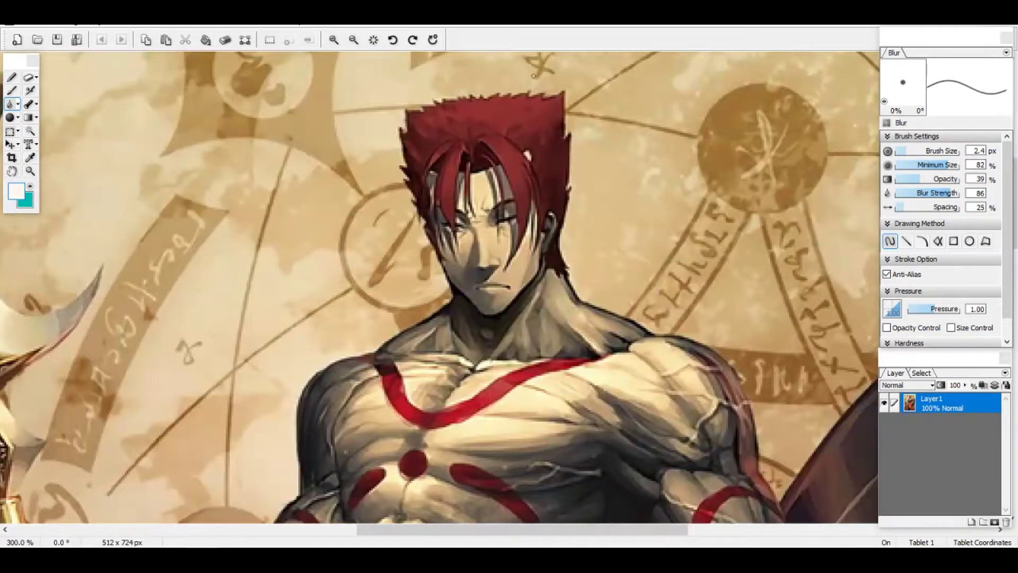
click(16, 131)
click(42, 188)
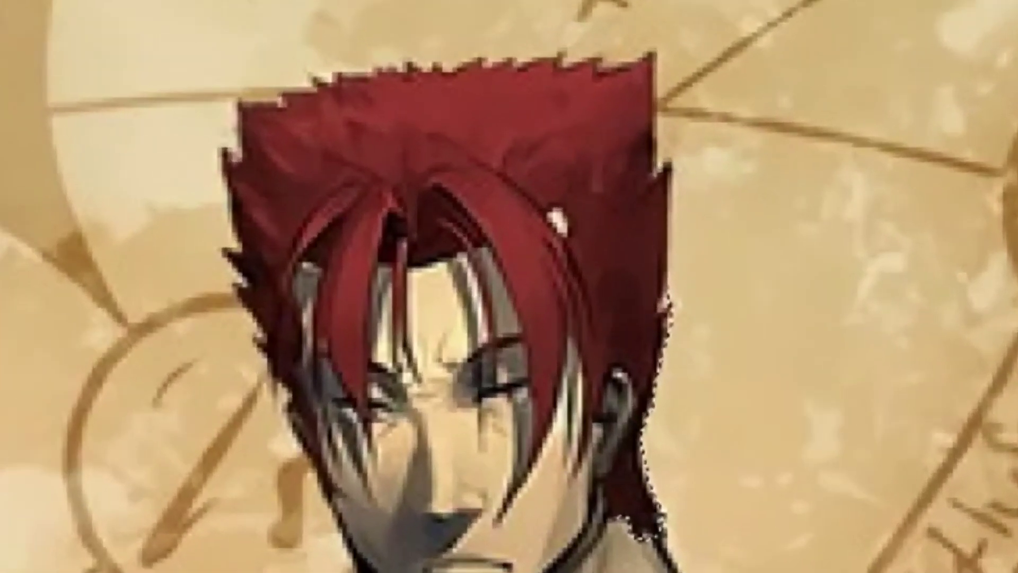
mouse_move(672, 169)
mouse_down()
mouse_move(652, 54)
mouse_move(588, 80)
mouse_move(602, 68)
mouse_move(562, 54)
mouse_move(525, 58)
mouse_up()
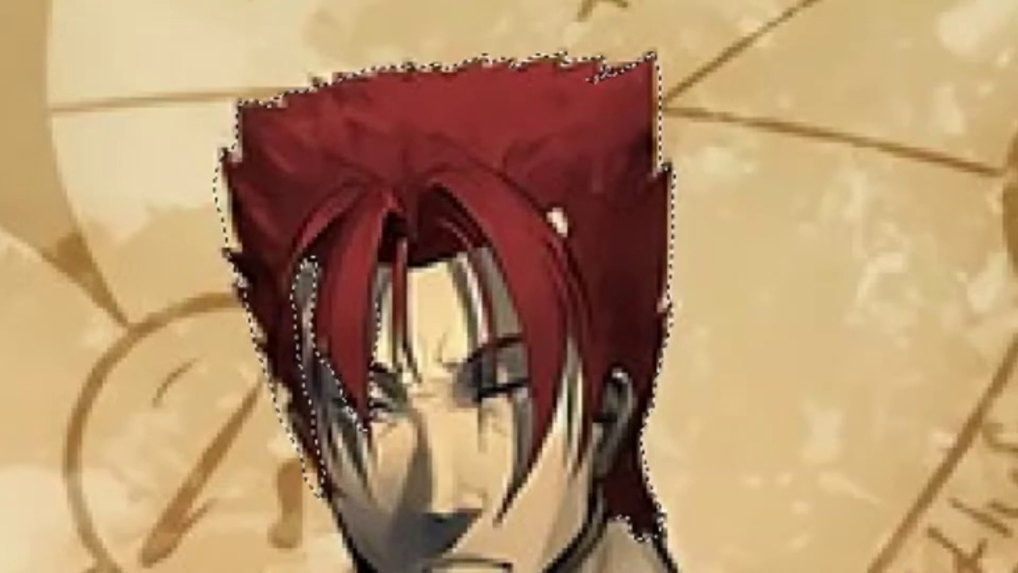
mouse_move(383, 258)
mouse_down()
mouse_move(417, 372)
mouse_move(412, 266)
mouse_move(456, 247)
mouse_up()
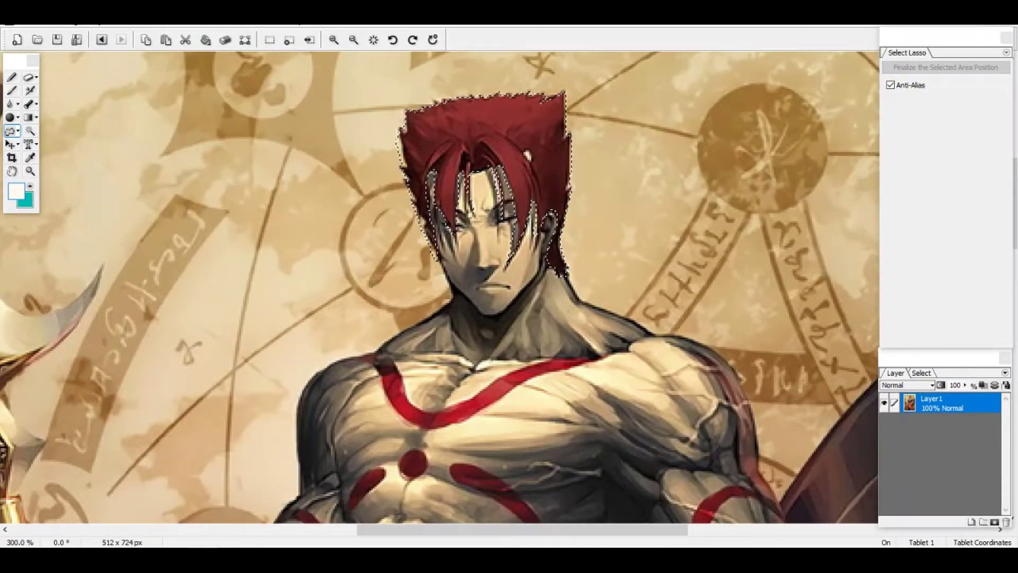
Step: Open the Hue/Saturation adjustment for the selected hair and set its hue to -139 for a blue colour
click(154, 25)
mouse_move(89, 54)
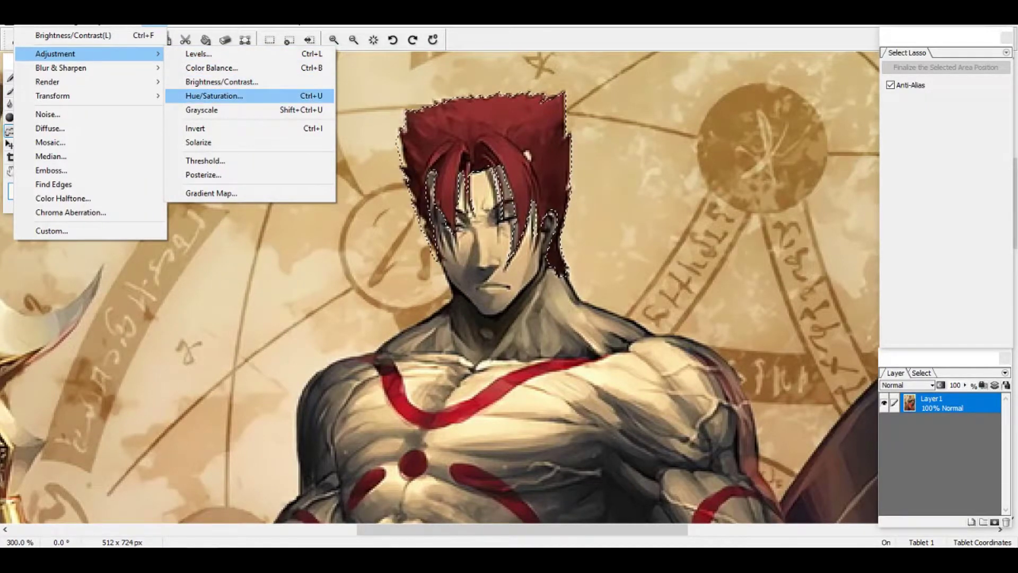
click(213, 96)
drag(516, 222, 213, 176)
text(36)
drag(188, 208, 232, 209)
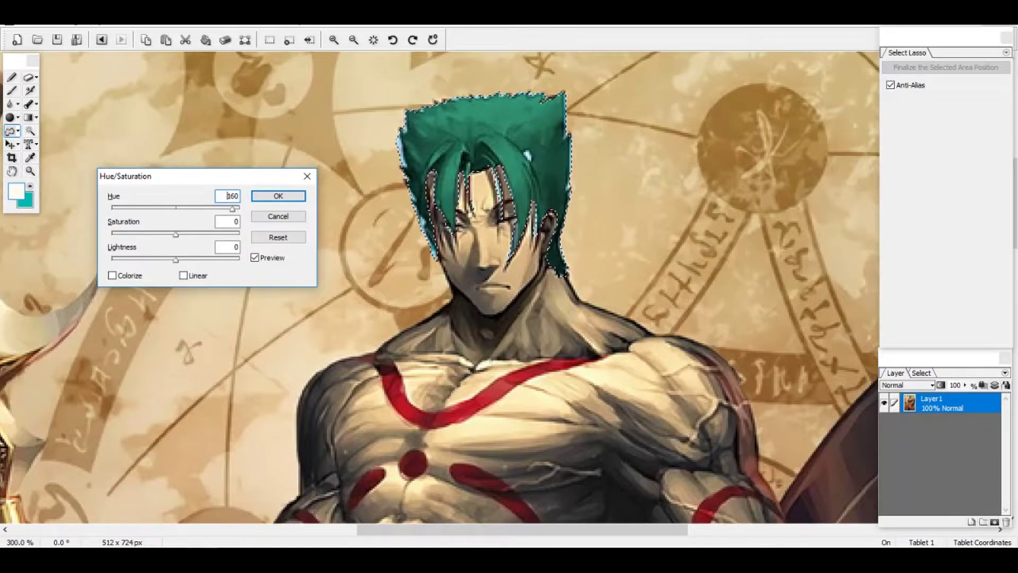
key(BackSpace)
key(BackSpace)
key(BackSpace)
text(-176)
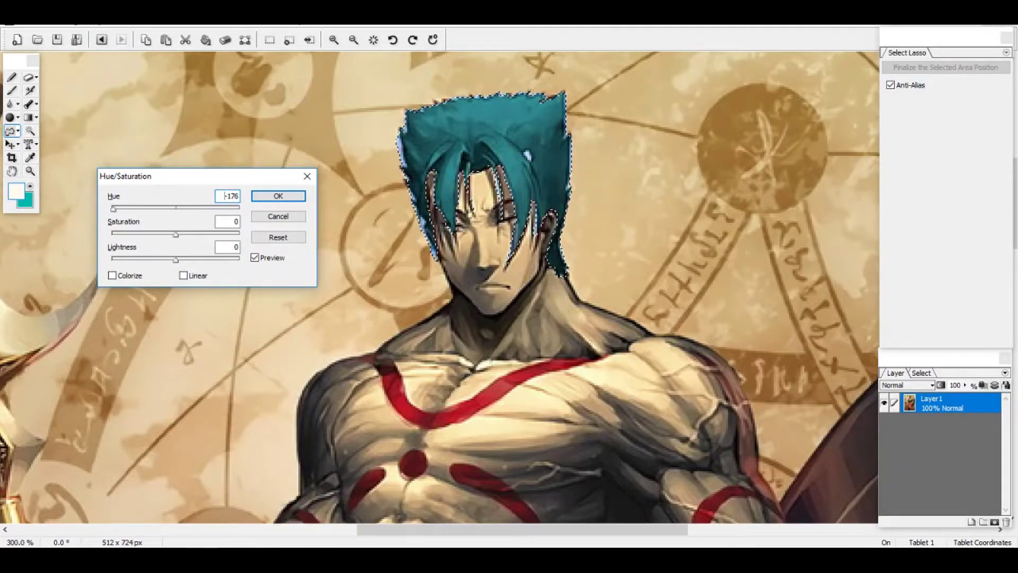
drag(113, 208, 124, 208)
key(BackSpace)
key(BackSpace)
key(BackSpace)
text(139)
Step: Set the selected hair's saturation to 29
key(Tab)
text(22)
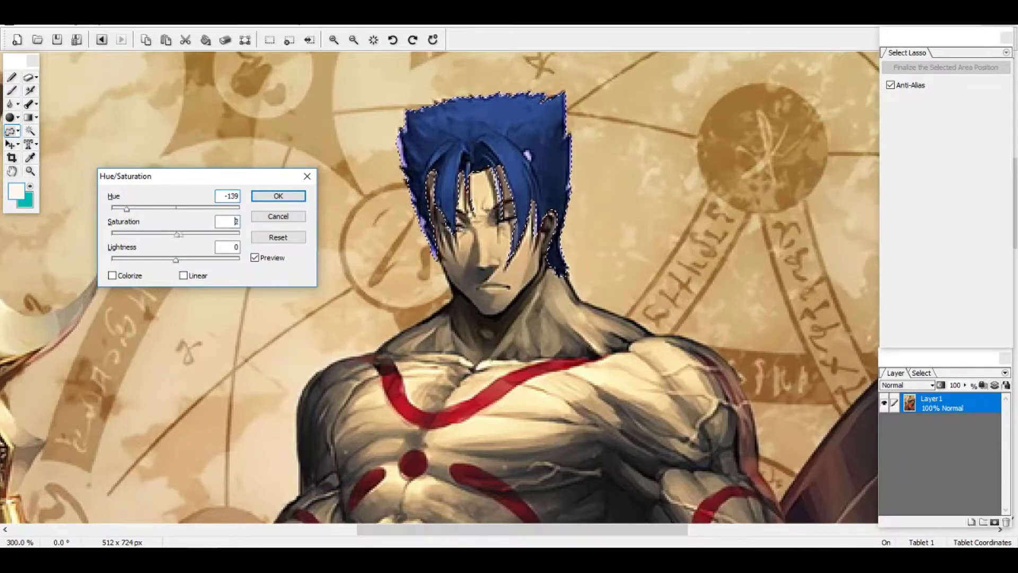
key(BackSpace)
key(BackSpace)
text(54)
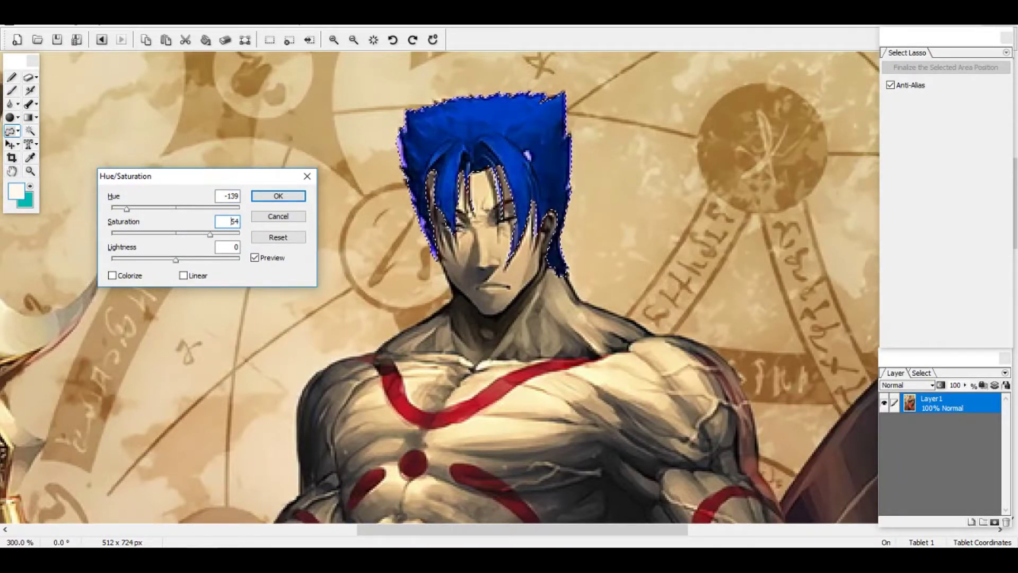
key(BackSpace)
key(BackSpace)
text(29)
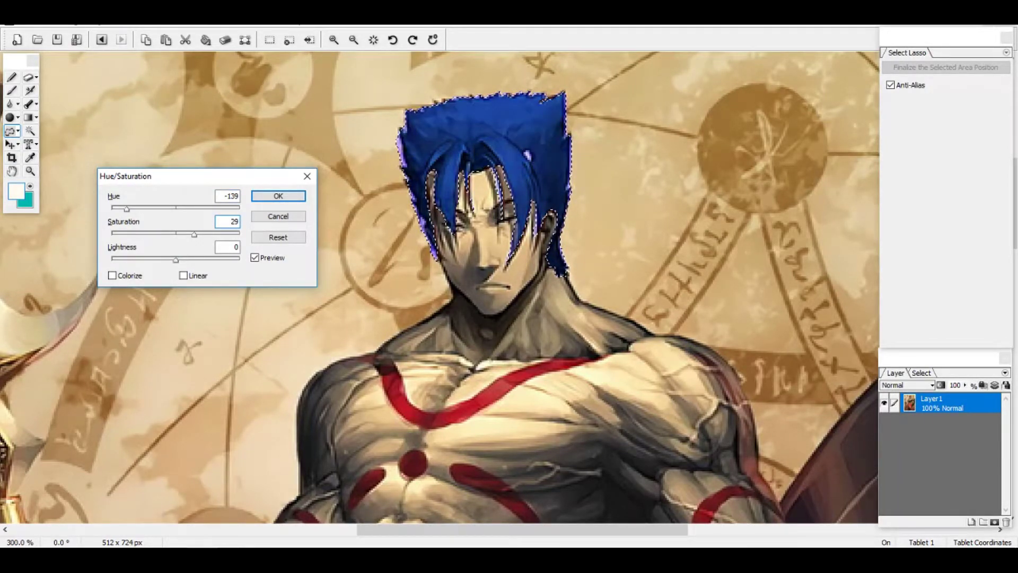
Step: Set the hair's lightness to -11, apply the Hue/Saturation adjustment and deselect the area
key(Tab)
text(-11)
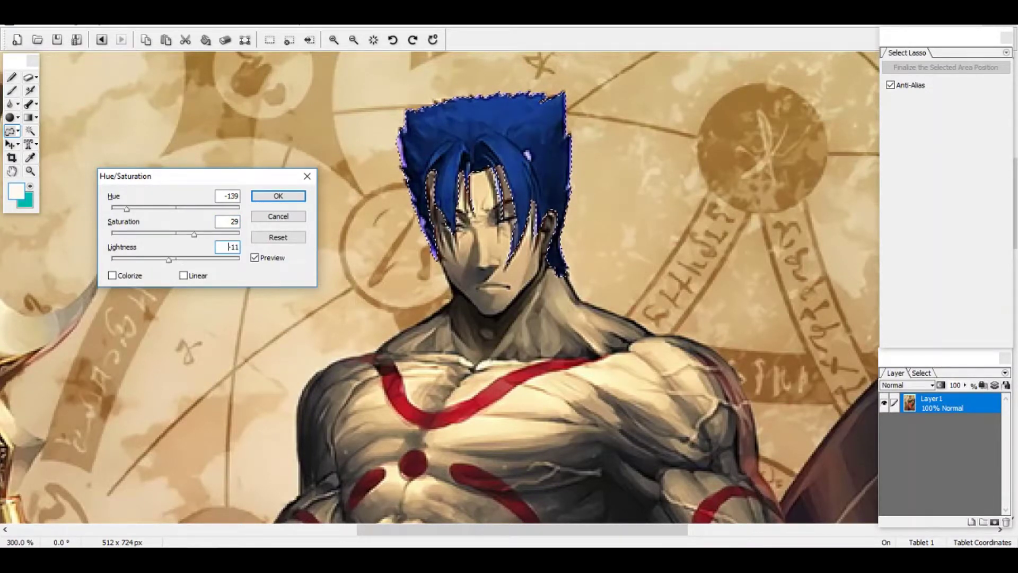
key(Return)
key(ctrl+d)
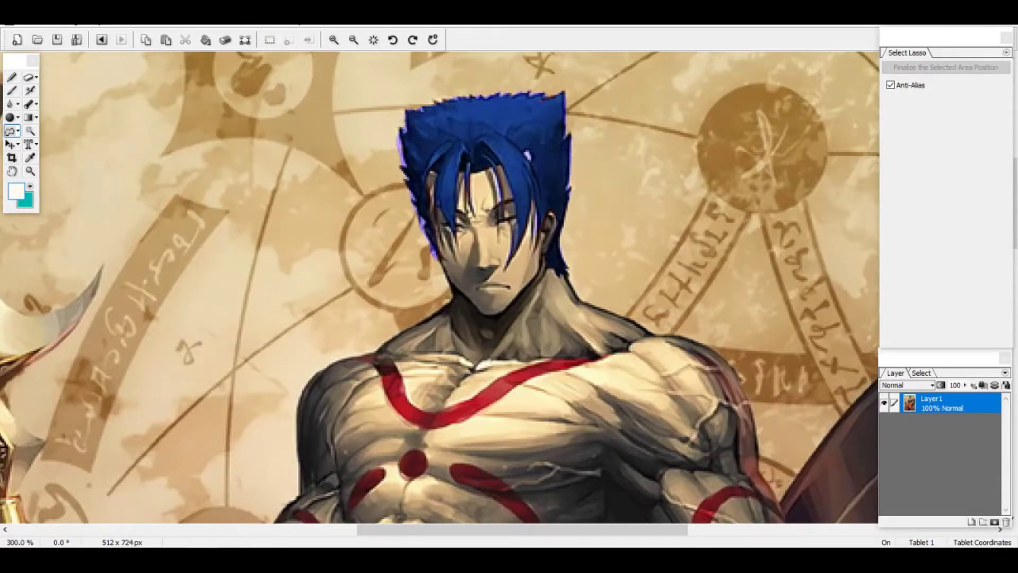
Step: Sample the tan background colour near the hair and set the Pencil to 1.6 px for retouching the blue fringe
scroll(507, 218, up, 1)
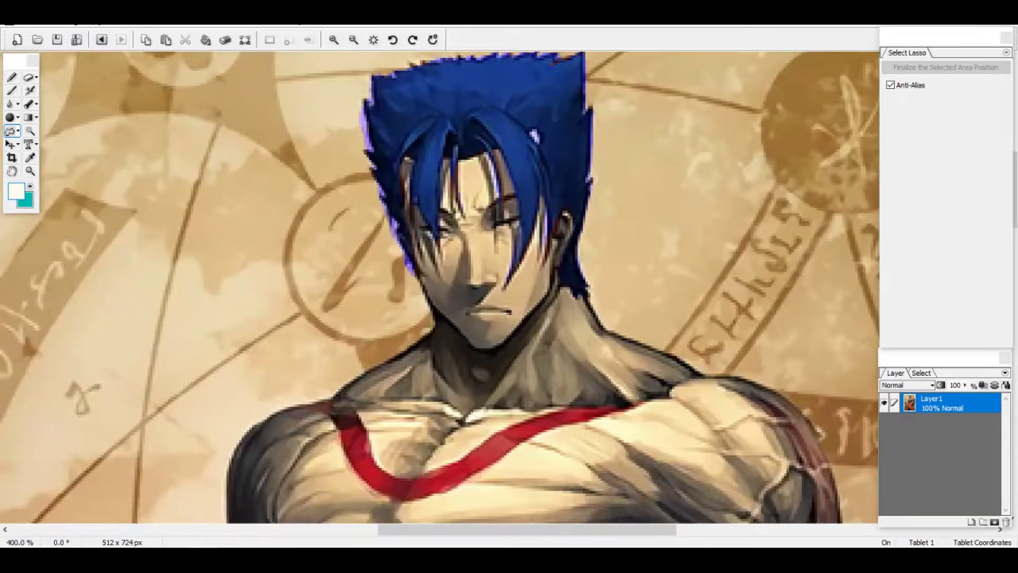
click(29, 77)
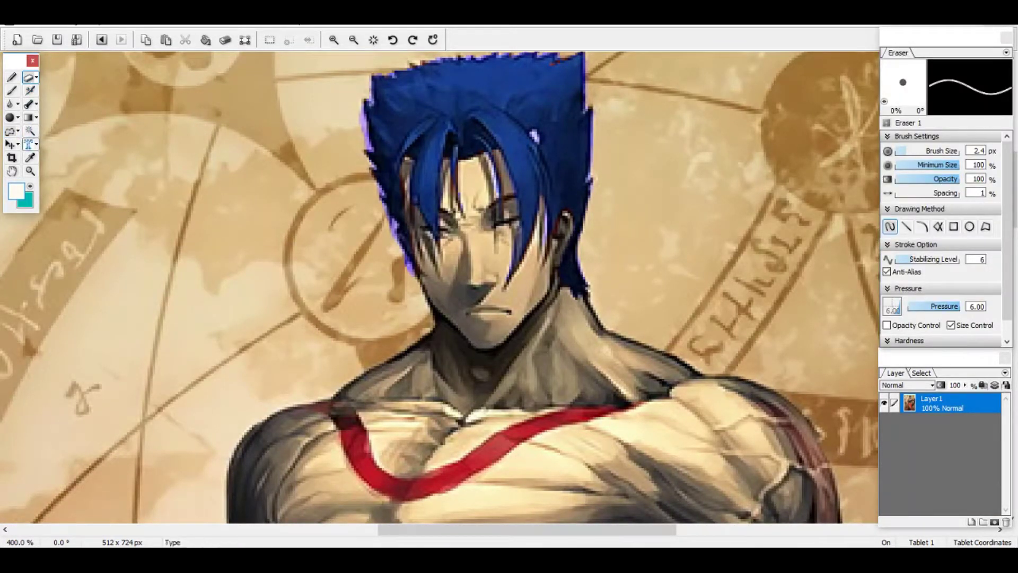
click(30, 157)
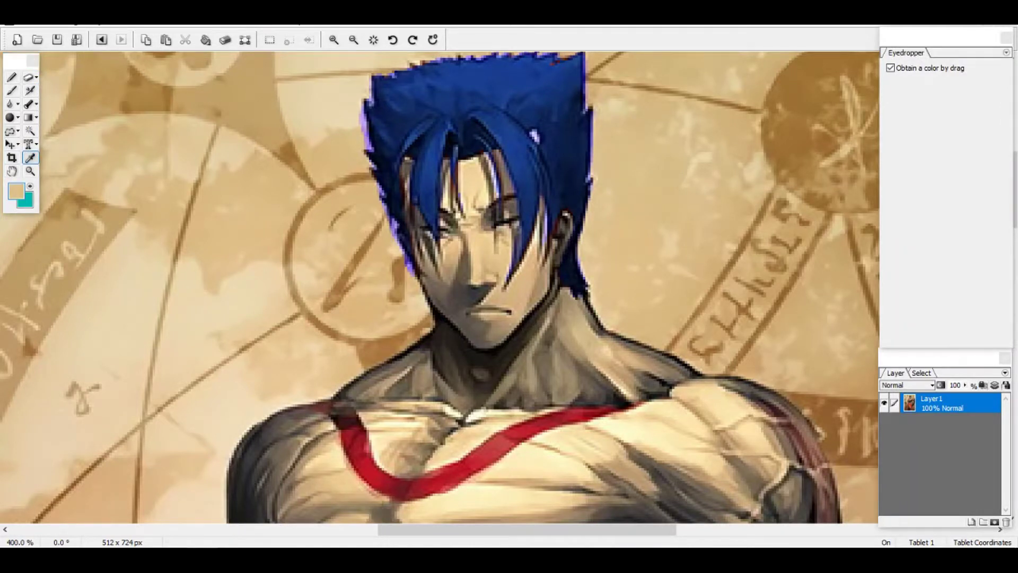
click(12, 76)
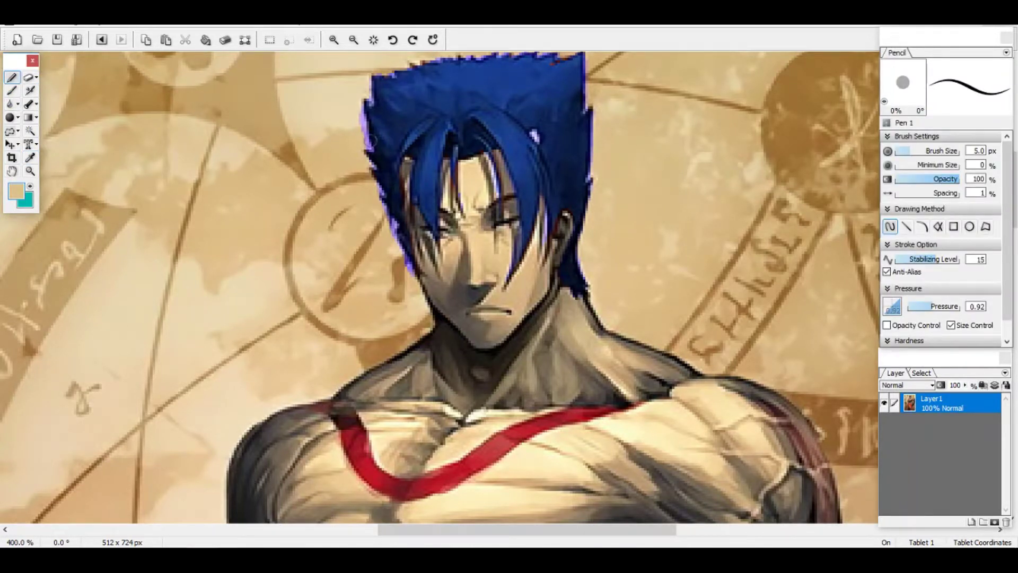
drag(907, 151, 901, 152)
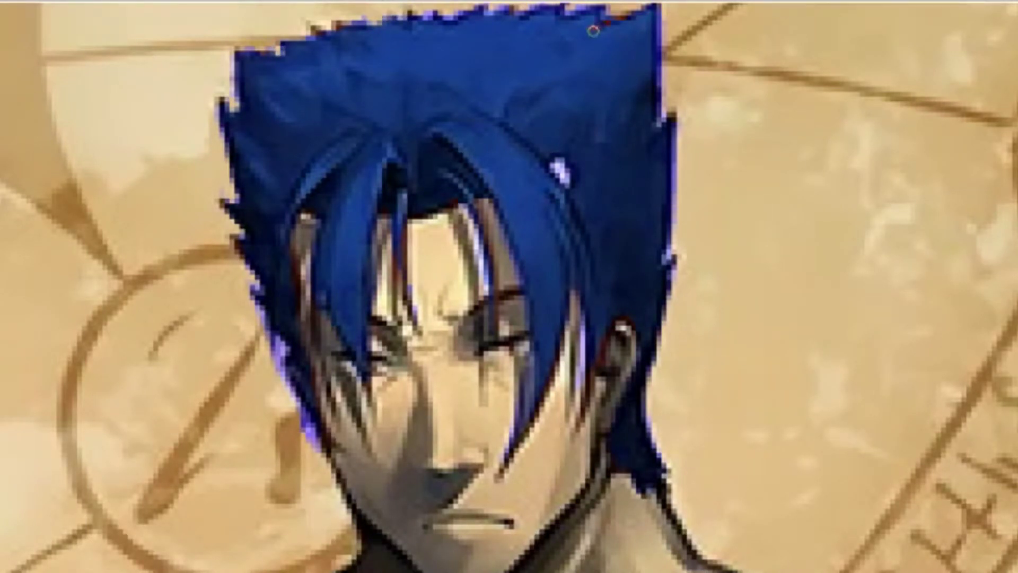
Step: Undo the last pencil stroke on the hair and check the recoloured hair in the whole illustration
key(ctrl+z)
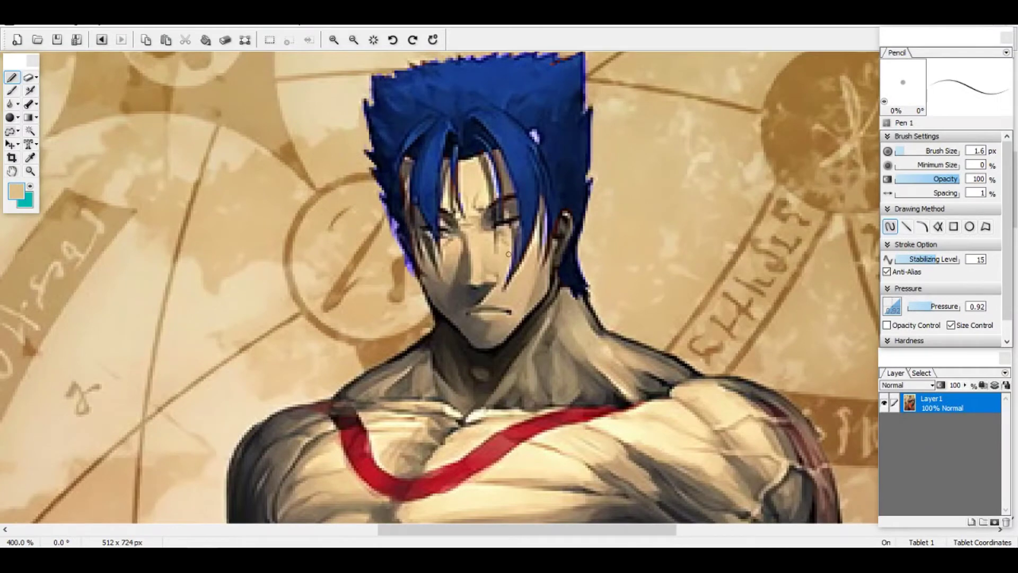
scroll(337, 270, down, 4)
key(ctrl+minus)
key(ctrl+minus)
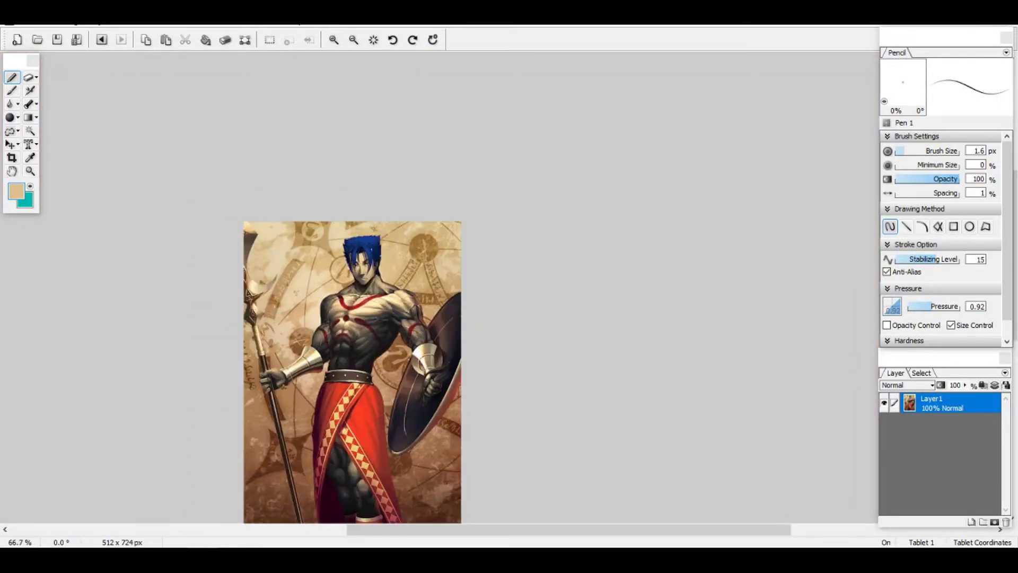
Step: Paint the tan background colour over the purple fringe along the hair's left edge beside the face with the 0.5 px WaterColor brush
scroll(329, 298, up, 9)
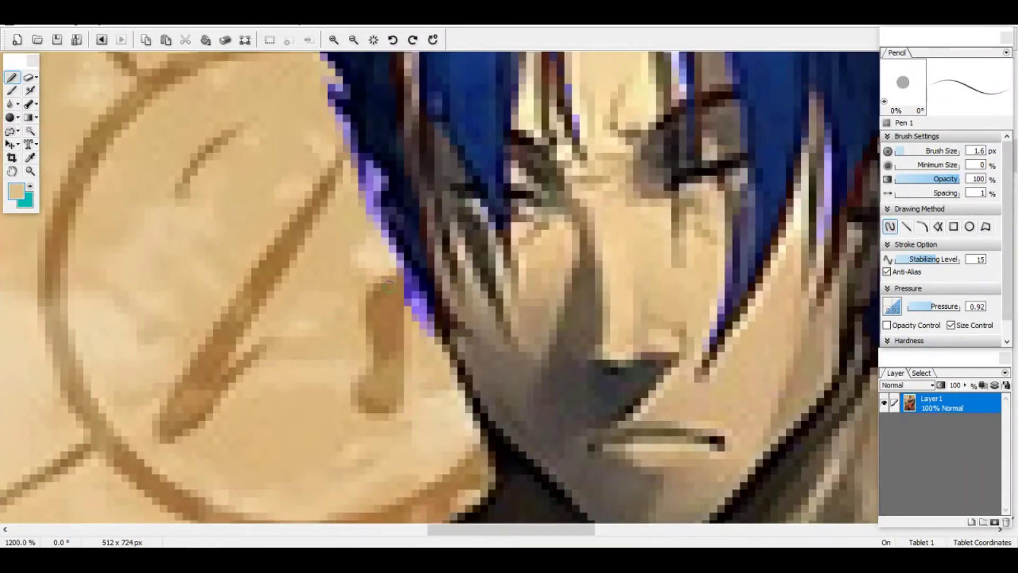
click(11, 90)
mouse_move(429, 310)
mouse_down()
mouse_move(371, 210)
mouse_move(377, 231)
mouse_move(378, 220)
mouse_up()
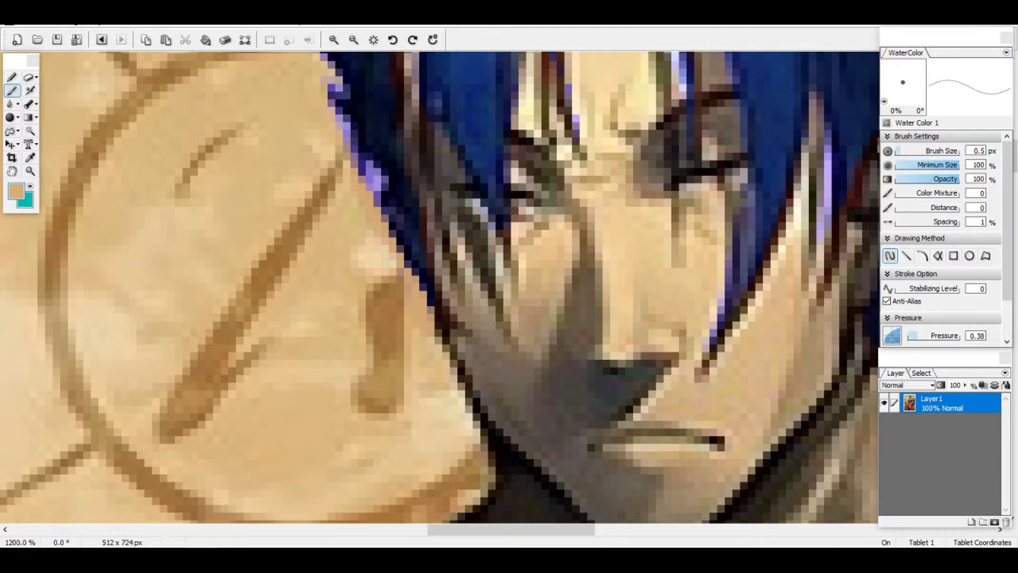
mouse_move(376, 202)
mouse_down()
mouse_move(366, 168)
mouse_move(383, 181)
mouse_move(386, 218)
mouse_up()
mouse_move(360, 169)
mouse_down()
mouse_move(331, 98)
mouse_move(347, 87)
mouse_move(339, 85)
mouse_move(361, 165)
mouse_up()
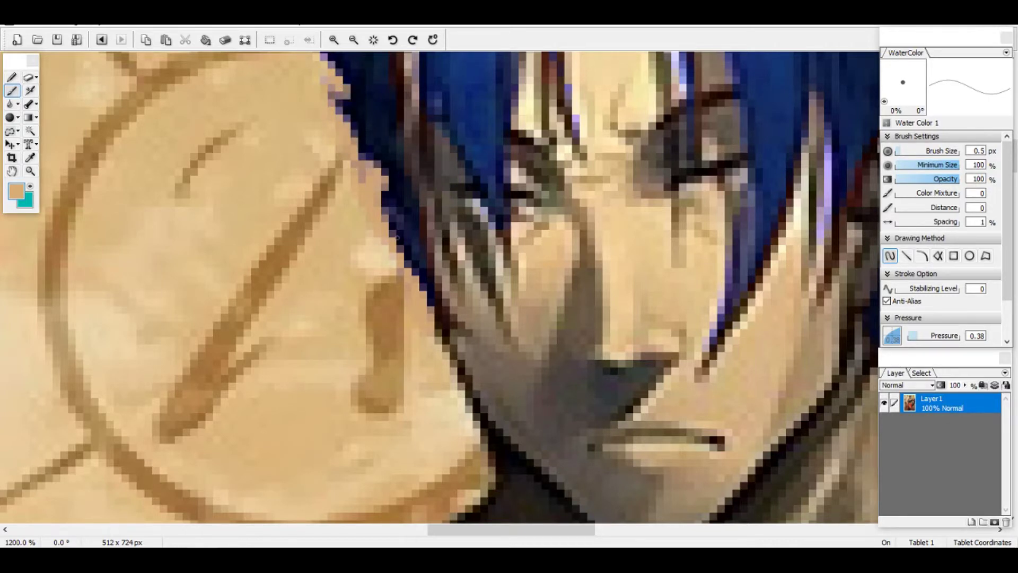
Step: Sample the pinkish skin tone between the bangs and cover the purple pixels along the forehead strands with the 1.6 px Pencil
scroll(346, 244, down, 3)
scroll(440, 175, up, 3)
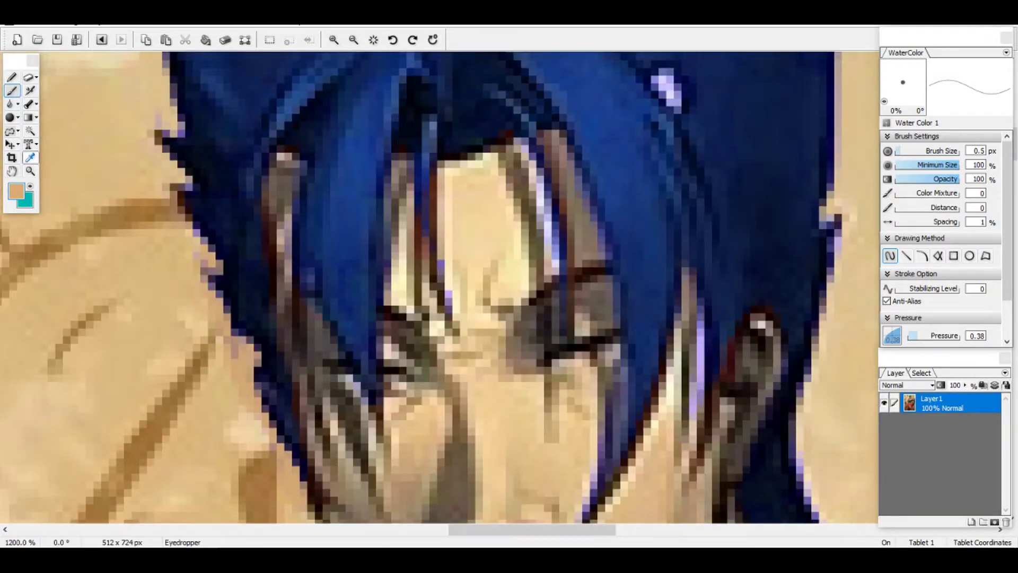
click(30, 157)
click(551, 269)
click(11, 77)
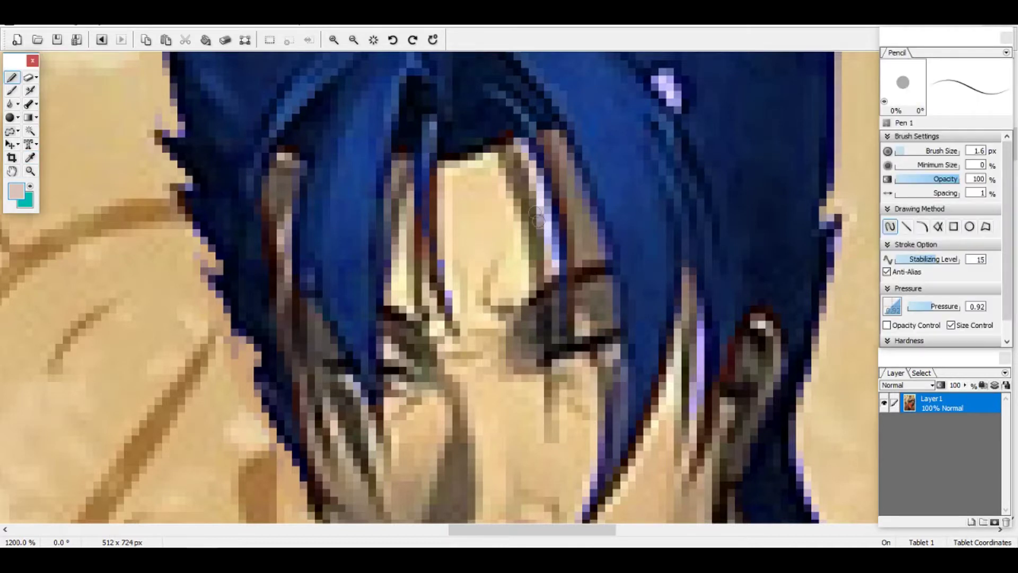
drag(537, 189, 554, 257)
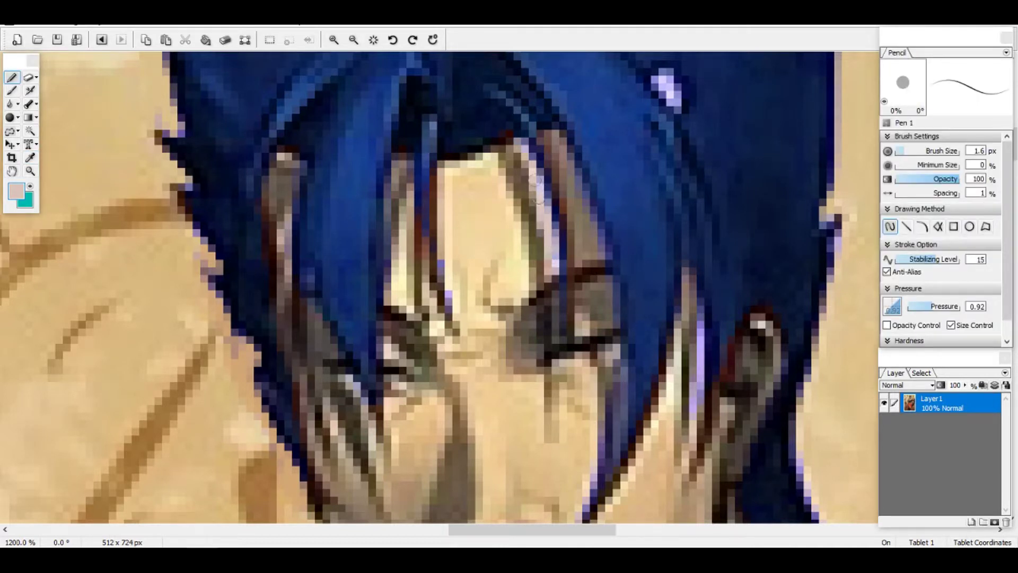
drag(448, 302, 444, 283)
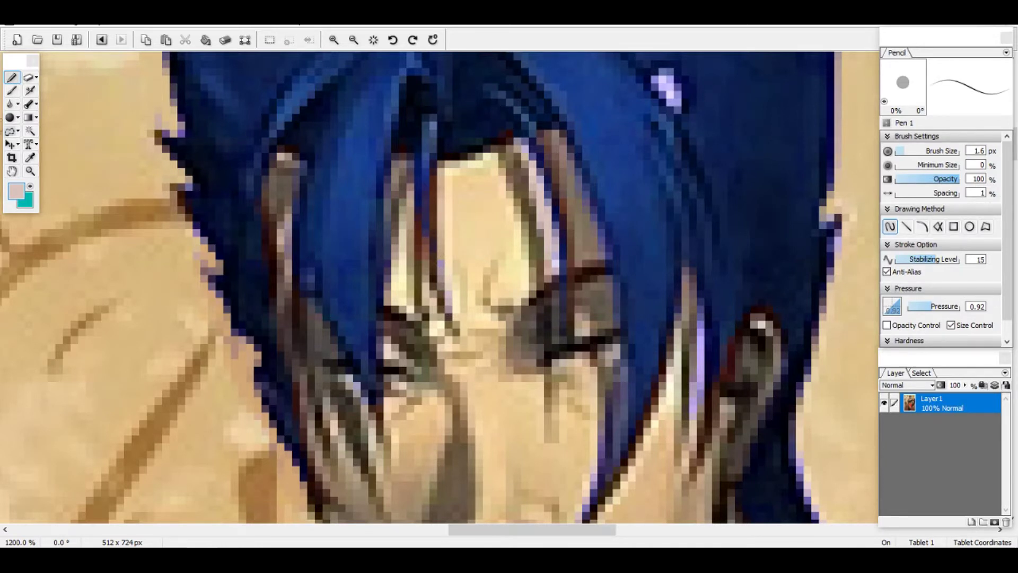
Step: Sample a tan tone from the face and touch up the hair's jagged left edge with the 0.5 px WaterColor brush
click(31, 157)
click(477, 371)
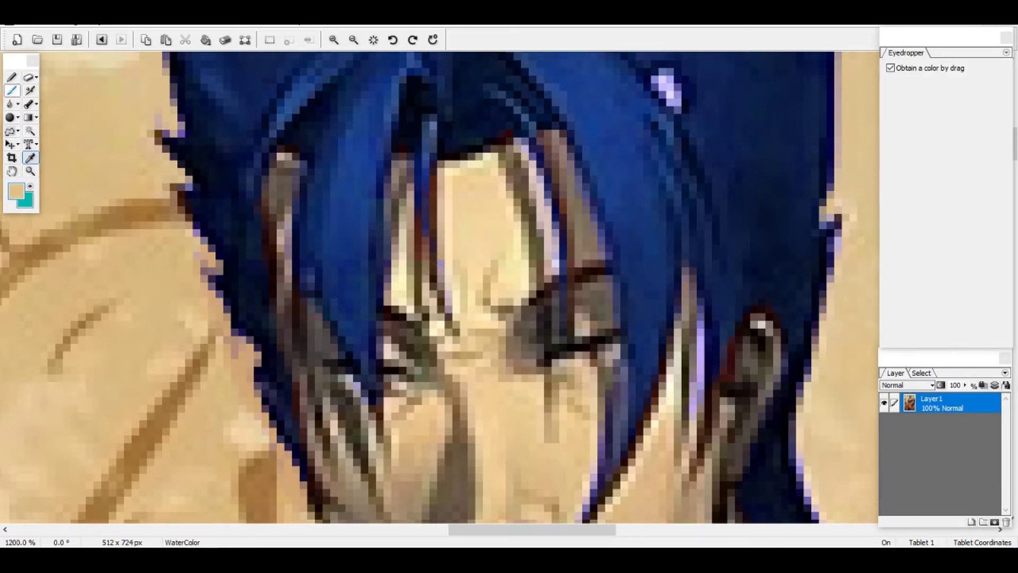
click(12, 91)
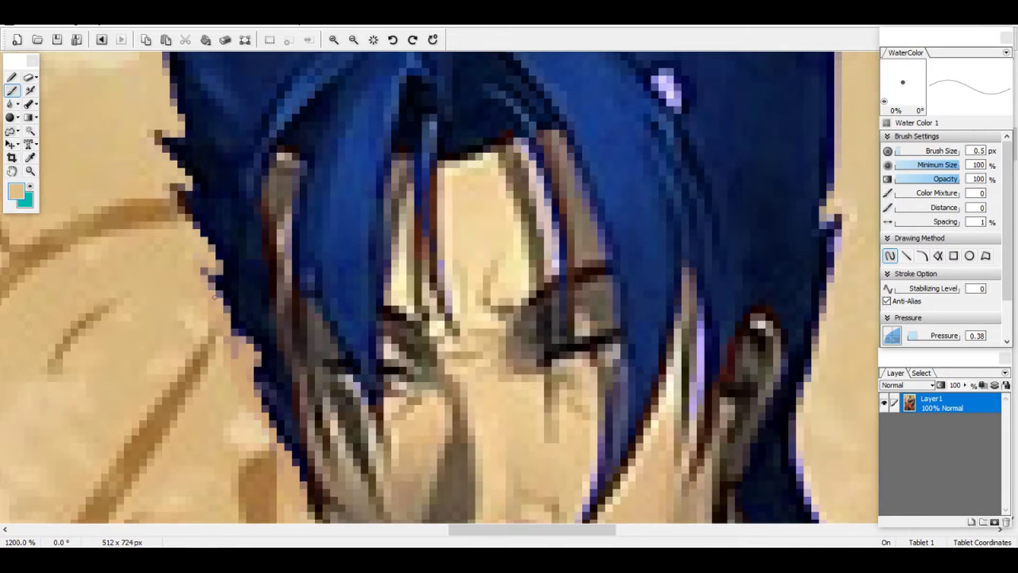
scroll(410, 196, down, 4)
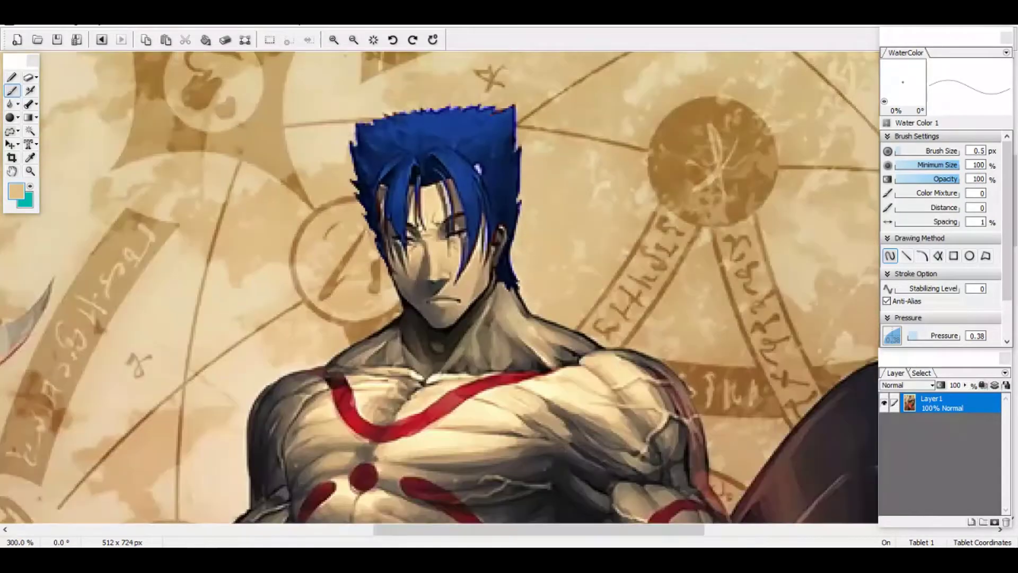
scroll(410, 196, down, 2)
scroll(487, 238, down, 2)
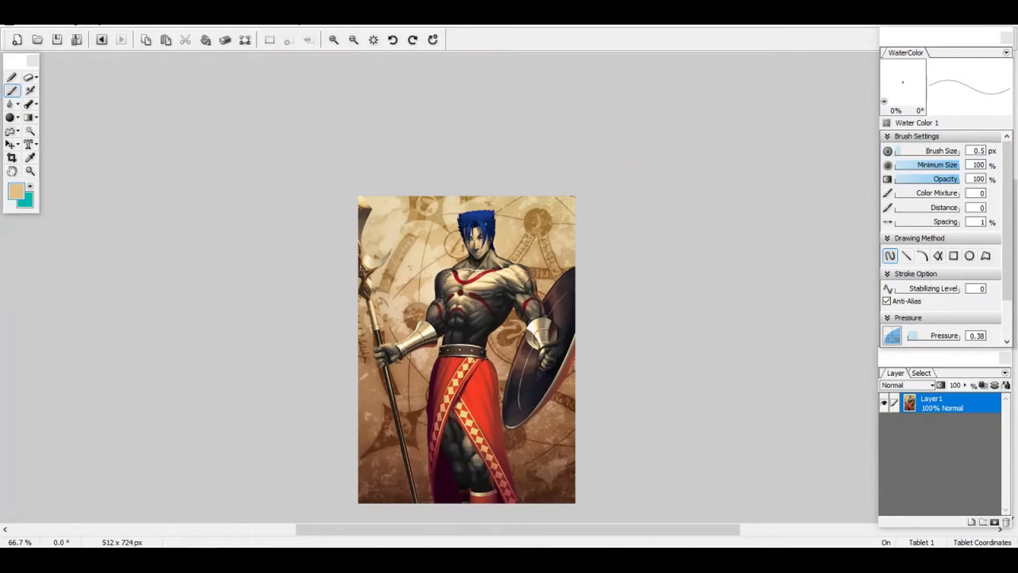
key(plus)
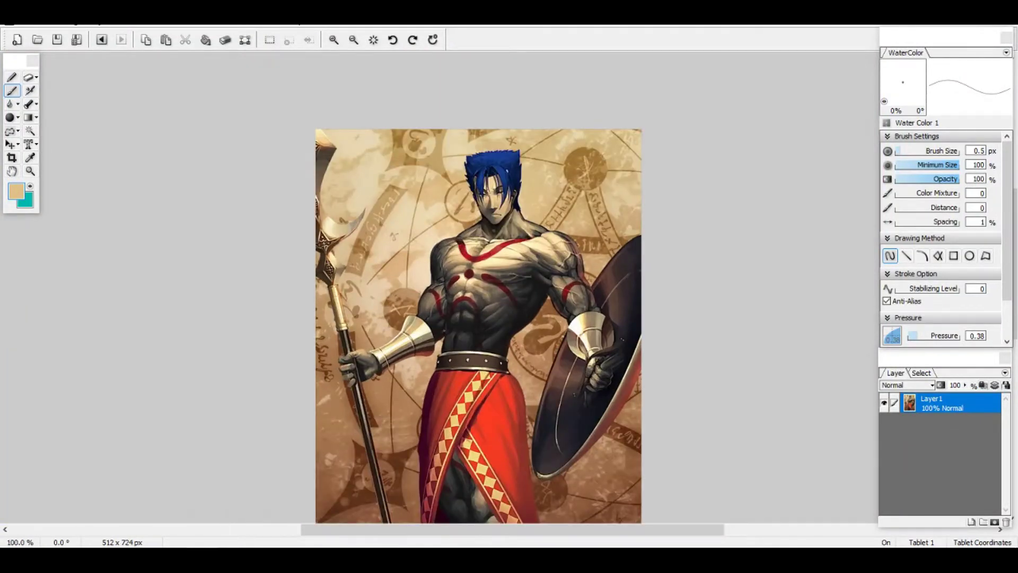
key(minus)
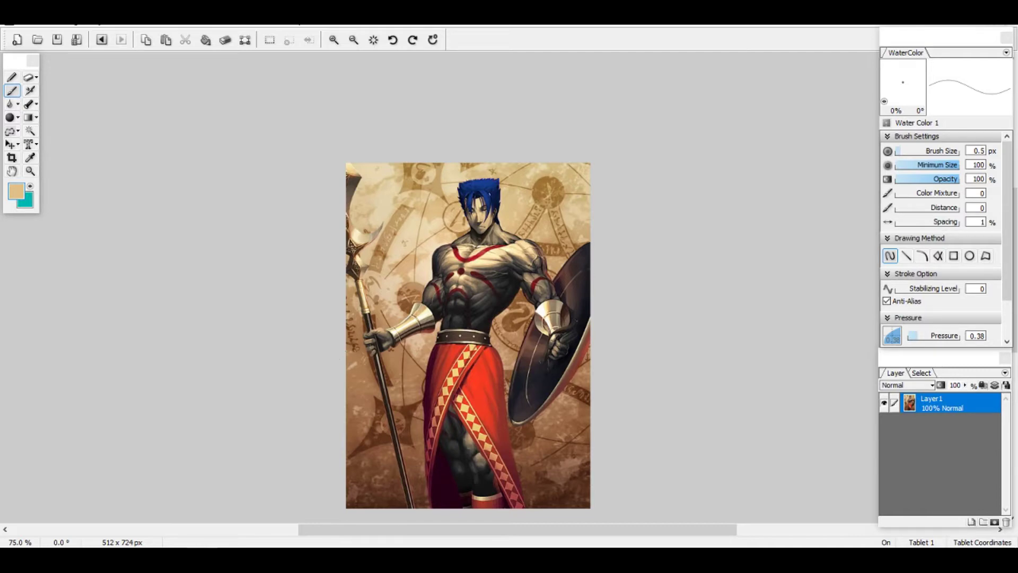
Step: Set the Eraser to 35 px and erase the spear above the fist, including its blade at the canvas edge
scroll(371, 478, up, 2)
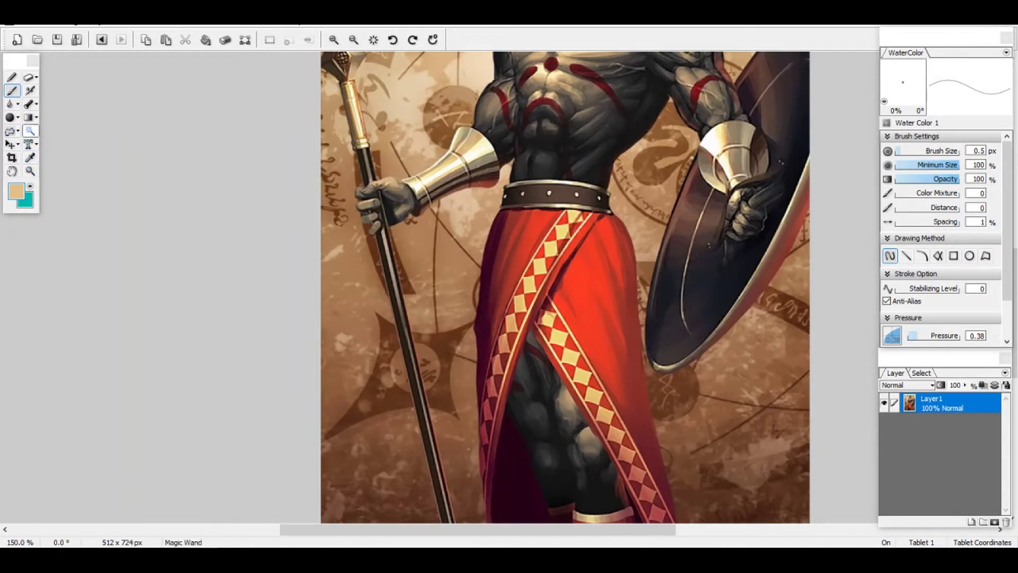
click(30, 76)
scroll(477, 184, down, 2)
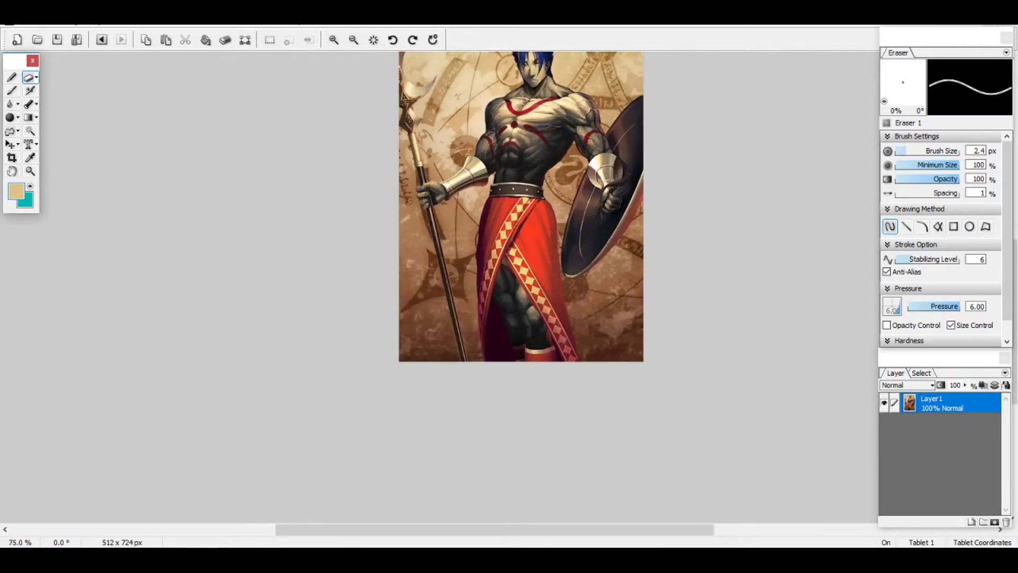
scroll(519, 207, up, 2)
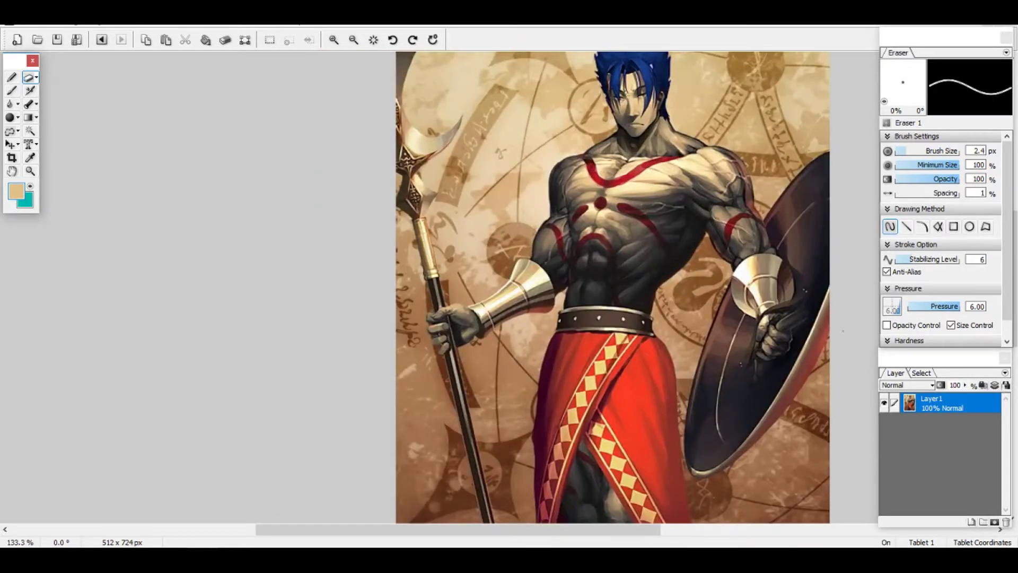
drag(904, 150, 933, 150)
mouse_move(435, 277)
mouse_down()
mouse_move(433, 293)
mouse_move(401, 113)
mouse_move(440, 135)
mouse_move(424, 186)
mouse_up()
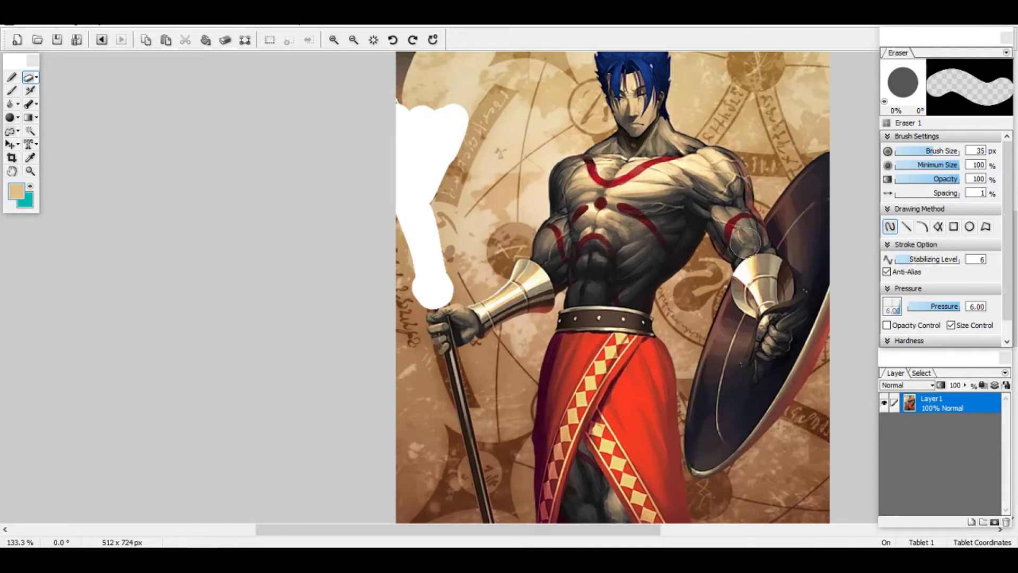
scroll(675, 281, down, 2)
scroll(575, 145, up, 3)
mouse_move(450, 181)
mouse_down()
mouse_move(462, 154)
mouse_move(466, 195)
mouse_up()
scroll(428, 107, down, 3)
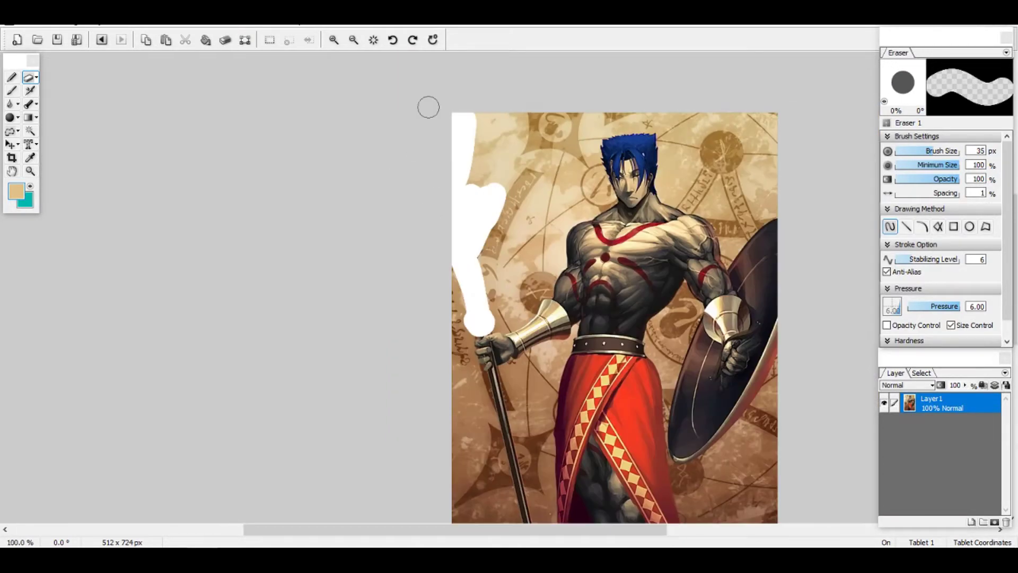
Step: Erase the spear shaft below the fist, and set the Eraser to 9.7 px to clear closer under the fingers
mouse_move(500, 455)
mouse_down()
mouse_move(517, 462)
mouse_move(477, 278)
mouse_move(476, 289)
mouse_up()
drag(931, 151, 916, 151)
scroll(473, 287, up, 6)
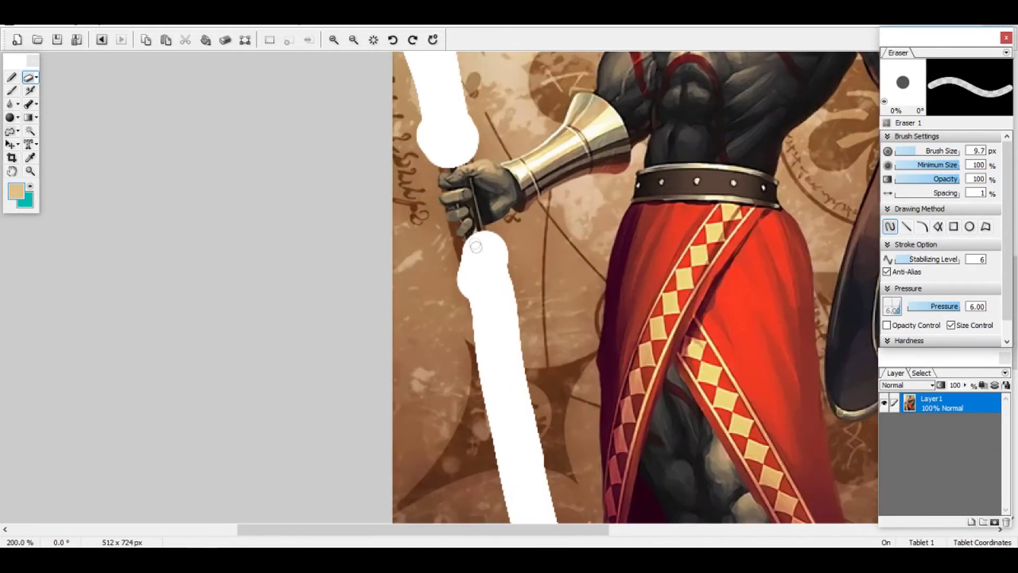
mouse_move(431, 260)
mouse_down()
mouse_move(533, 212)
mouse_move(425, 290)
mouse_move(409, 274)
mouse_move(386, 299)
mouse_up()
scroll(386, 299, down, 3)
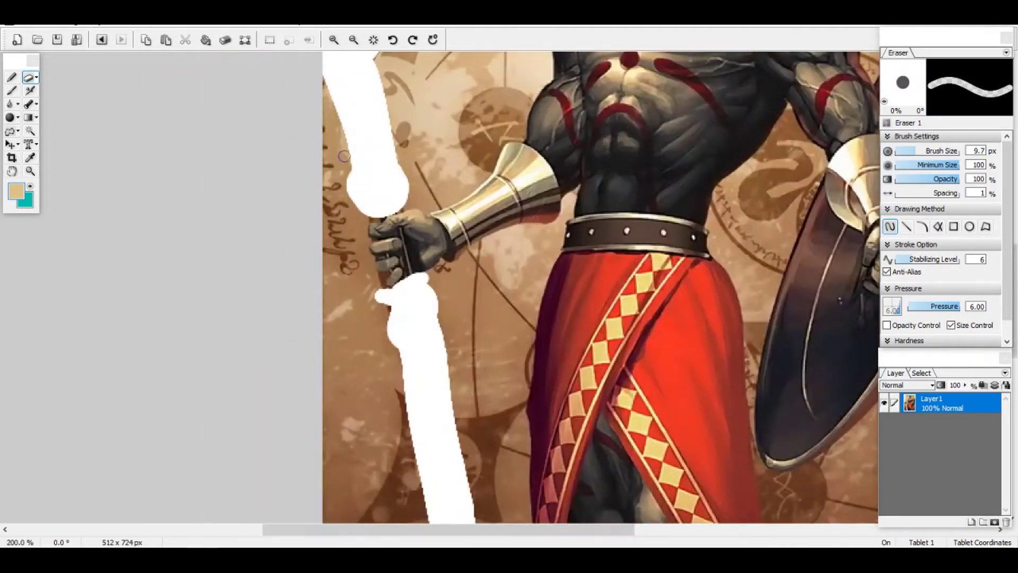
Step: Erase the leftover shaft and background along the top of the fist with the 9.7 px Eraser
scroll(344, 156, up, 3)
mouse_move(484, 387)
mouse_down()
mouse_move(486, 396)
mouse_move(516, 361)
mouse_move(566, 355)
mouse_move(497, 356)
mouse_move(470, 391)
mouse_move(429, 397)
mouse_move(417, 411)
mouse_move(412, 473)
mouse_move(427, 391)
mouse_move(427, 409)
mouse_move(485, 356)
mouse_up()
scroll(494, 190, down, 4)
scroll(494, 190, down, 1)
scroll(494, 241, up, 5)
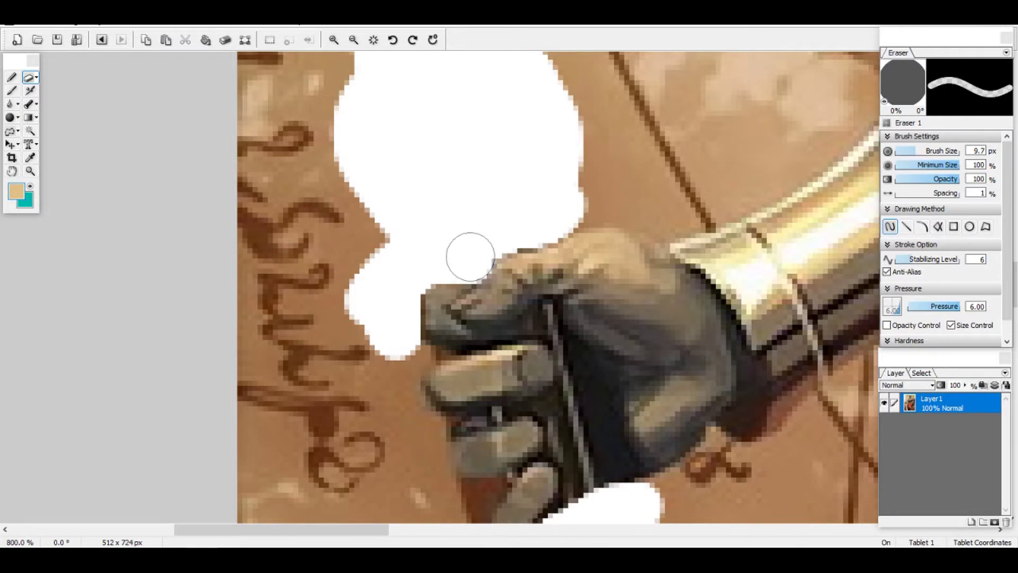
drag(518, 221, 563, 205)
scroll(506, 192, down, 4)
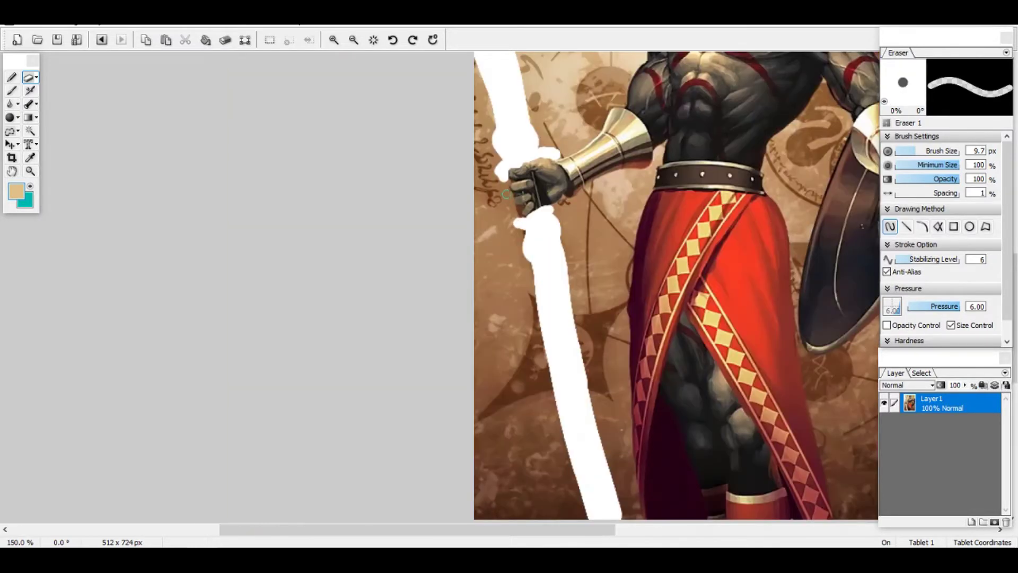
Step: Reduce the Eraser to 1.1 px and erase the background closely around the outlines of the fingers
scroll(507, 193, up, 3)
scroll(507, 170, up, 2)
click(907, 151)
mouse_move(513, 155)
mouse_down()
mouse_move(524, 161)
mouse_move(507, 187)
mouse_move(531, 213)
mouse_up()
drag(907, 151, 902, 151)
drag(547, 210, 537, 210)
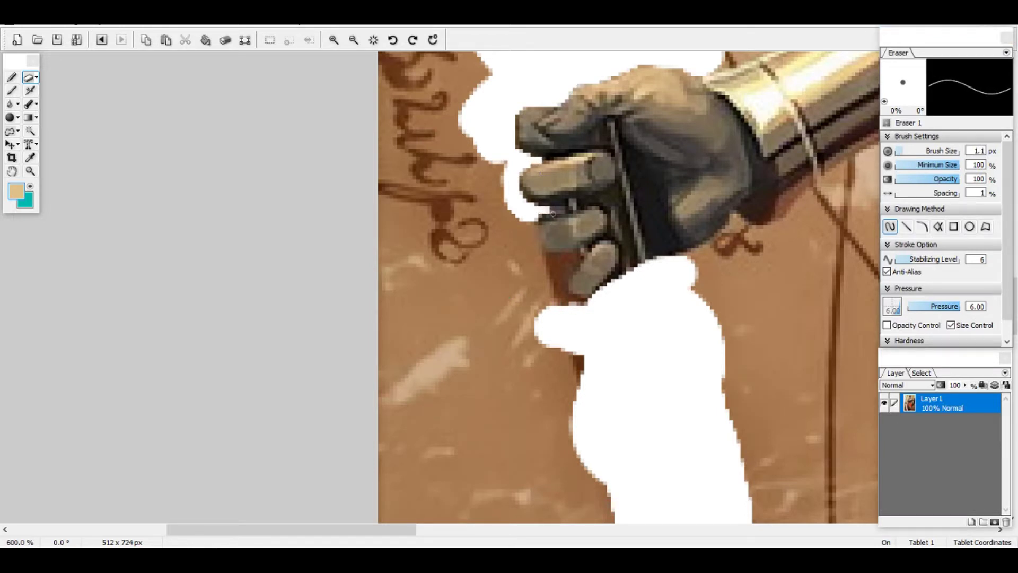
mouse_move(535, 225)
mouse_down()
mouse_move(542, 262)
mouse_move(553, 262)
mouse_move(537, 253)
mouse_move(572, 254)
mouse_up()
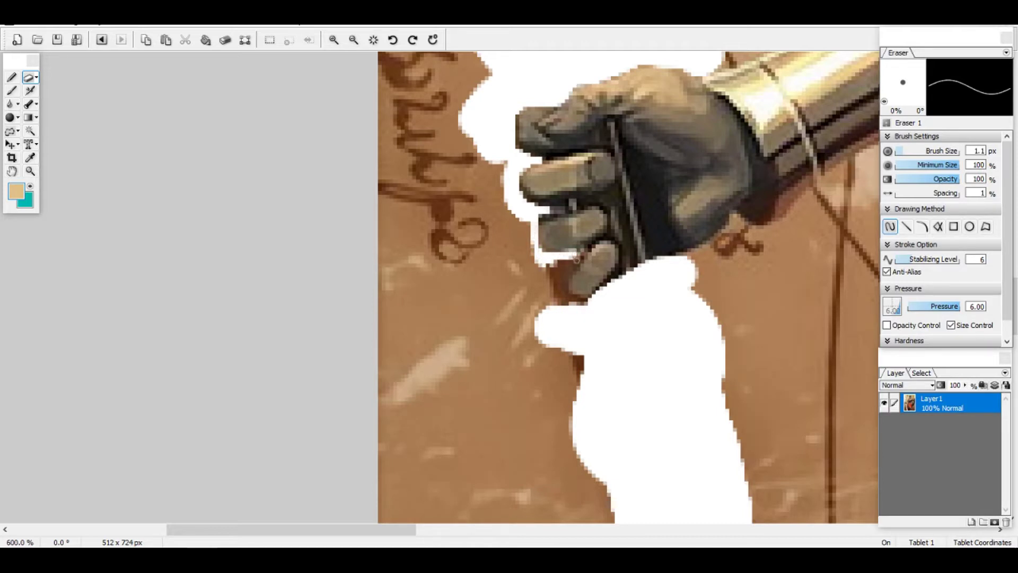
mouse_move(579, 257)
mouse_down()
mouse_move(565, 301)
mouse_move(566, 292)
mouse_move(593, 305)
mouse_move(559, 279)
mouse_up()
Step: Set the Eraser to 4.2 px and erase the background beneath the fist up to the wrist of the gold bracer
drag(902, 151, 908, 151)
mouse_move(551, 268)
mouse_down()
mouse_move(549, 292)
mouse_move(585, 321)
mouse_move(666, 273)
mouse_move(669, 261)
mouse_move(656, 269)
mouse_move(725, 242)
mouse_move(715, 249)
mouse_move(737, 224)
mouse_move(776, 236)
mouse_move(806, 216)
mouse_move(791, 224)
mouse_move(828, 179)
mouse_up()
scroll(419, 333, down, 5)
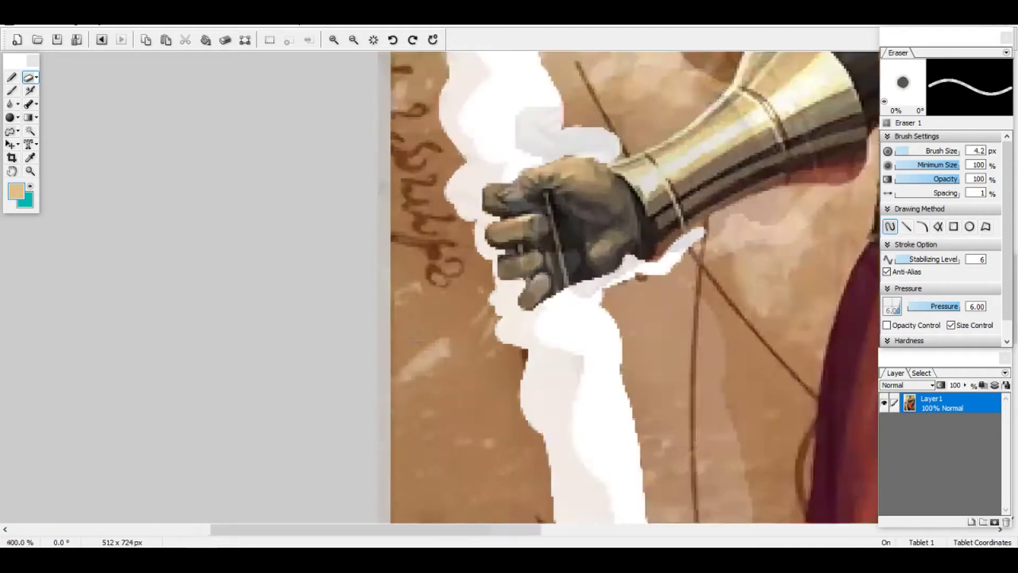
Step: Set the Eraser to 40 px and clear the background between the canvas's left edge and the fist
drag(909, 151, 935, 152)
mouse_move(524, 338)
mouse_down()
mouse_move(506, 465)
mouse_move(490, 488)
mouse_move(474, 369)
mouse_move(437, 310)
mouse_move(429, 329)
mouse_move(437, 371)
mouse_up()
key(ctrl+z)
mouse_move(427, 305)
mouse_down()
mouse_move(479, 401)
mouse_move(499, 475)
mouse_move(435, 405)
mouse_move(396, 295)
mouse_move(426, 277)
mouse_move(413, 265)
mouse_move(439, 207)
mouse_move(498, 212)
mouse_move(439, 227)
mouse_move(391, 200)
mouse_move(487, 172)
mouse_move(465, 82)
mouse_move(384, 145)
mouse_move(367, 380)
mouse_move(408, 482)
mouse_up()
scroll(285, 188, down, 1)
scroll(286, 187, down, 2)
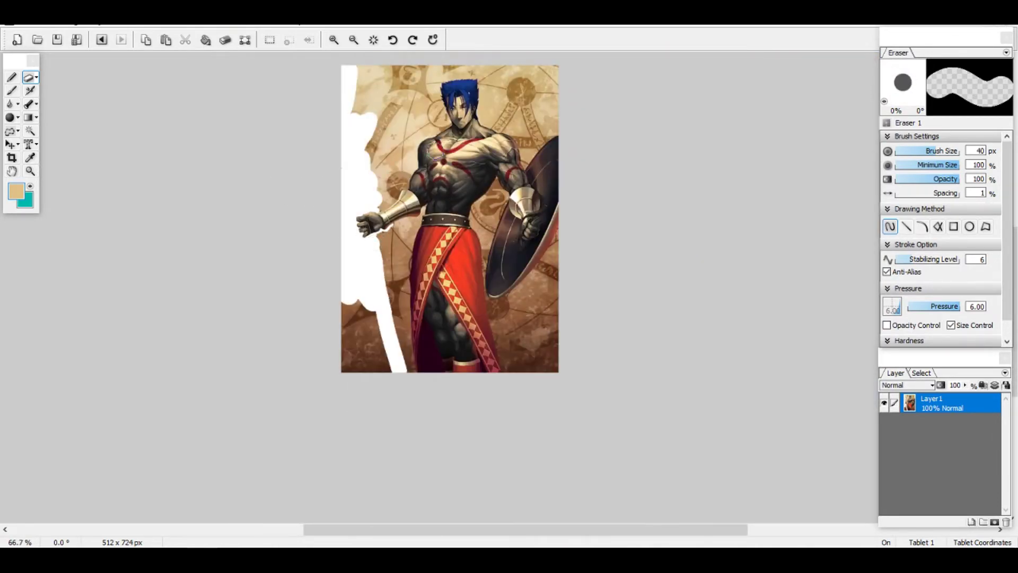
scroll(430, 137, up, 2)
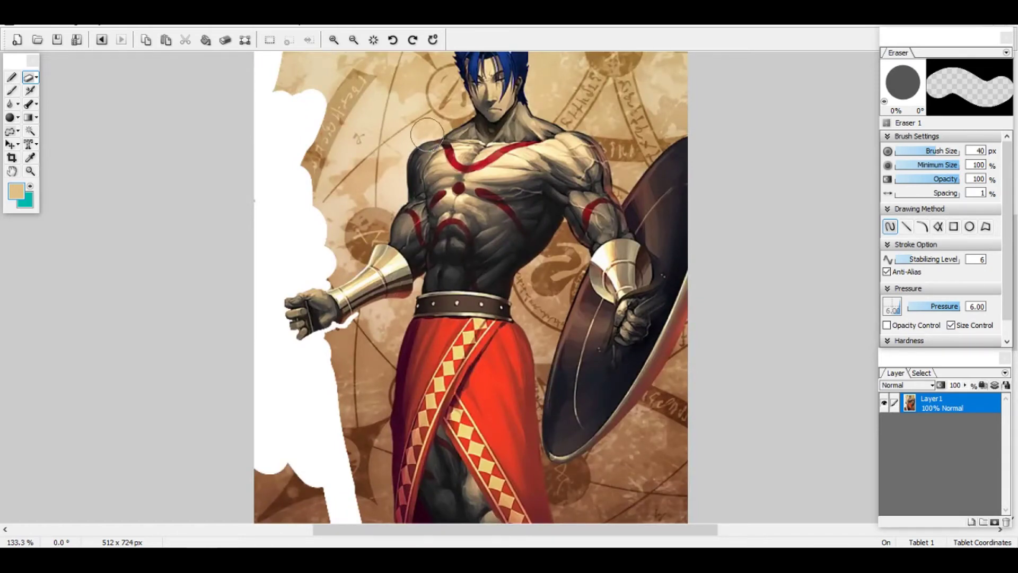
scroll(476, 242, down, 2)
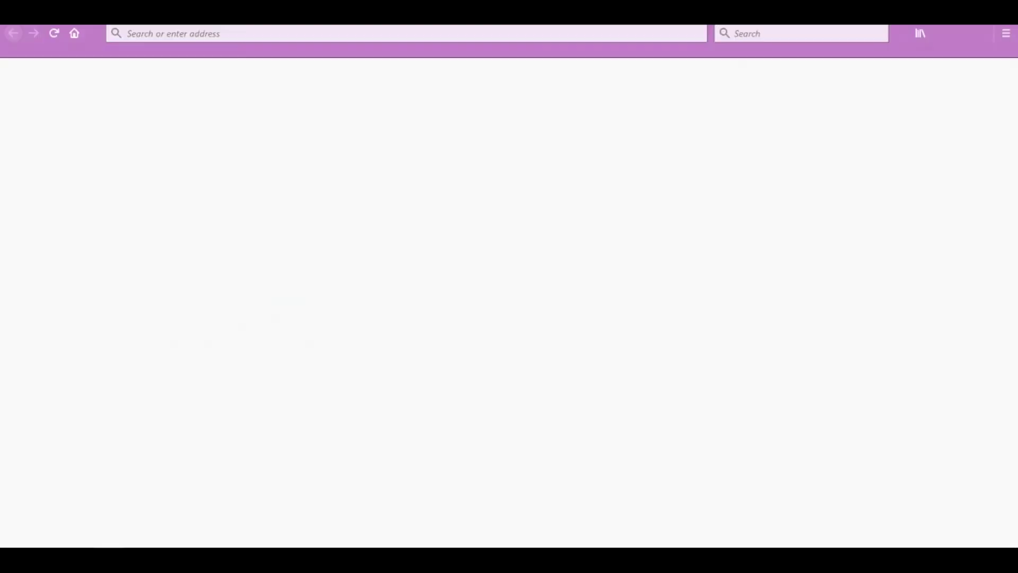
Step: Switch to the web browser and search for "GAE BOLG"
text(GAE BOLG)
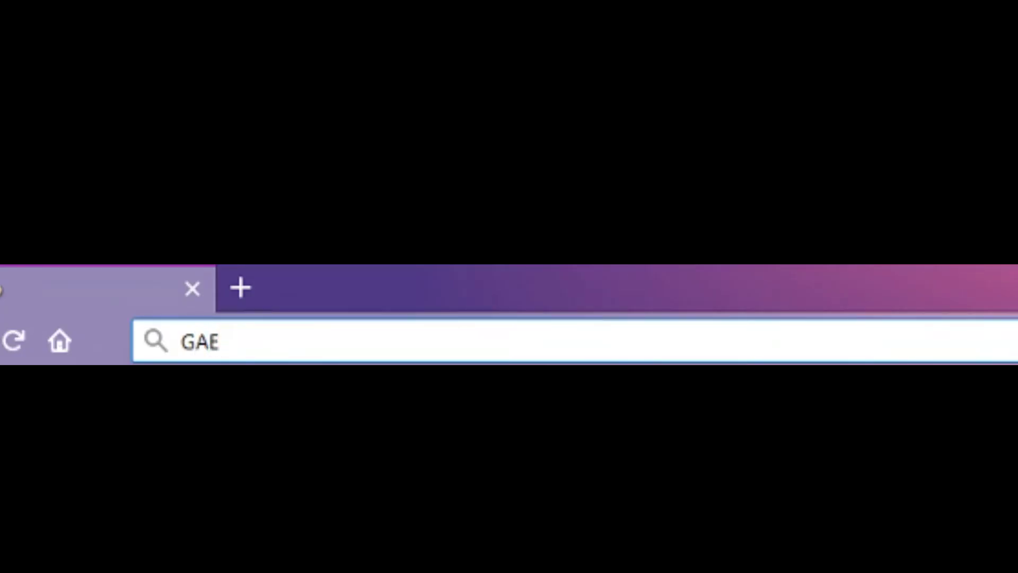
key(Return)
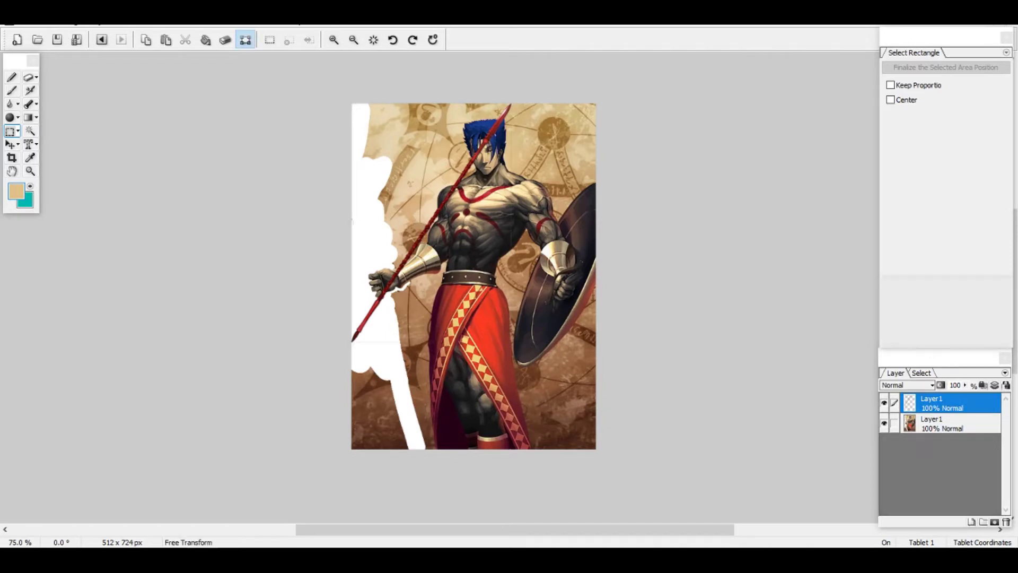
Step: Free Transform the red spear layer: flip it horizontally and rotate it to 20.5° over the character's fist
click(244, 40)
click(945, 222)
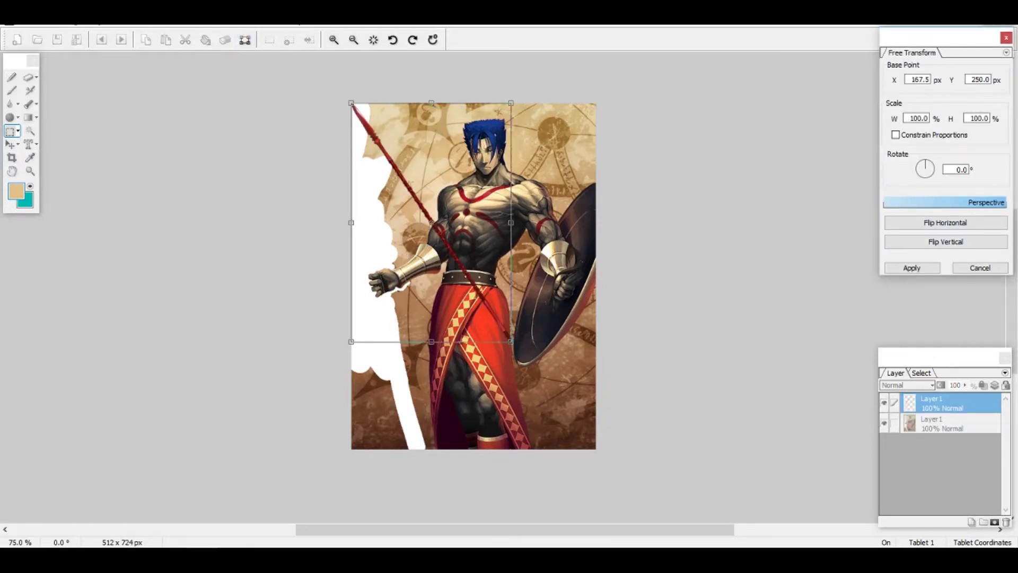
drag(431, 223, 404, 238)
drag(499, 111, 543, 162)
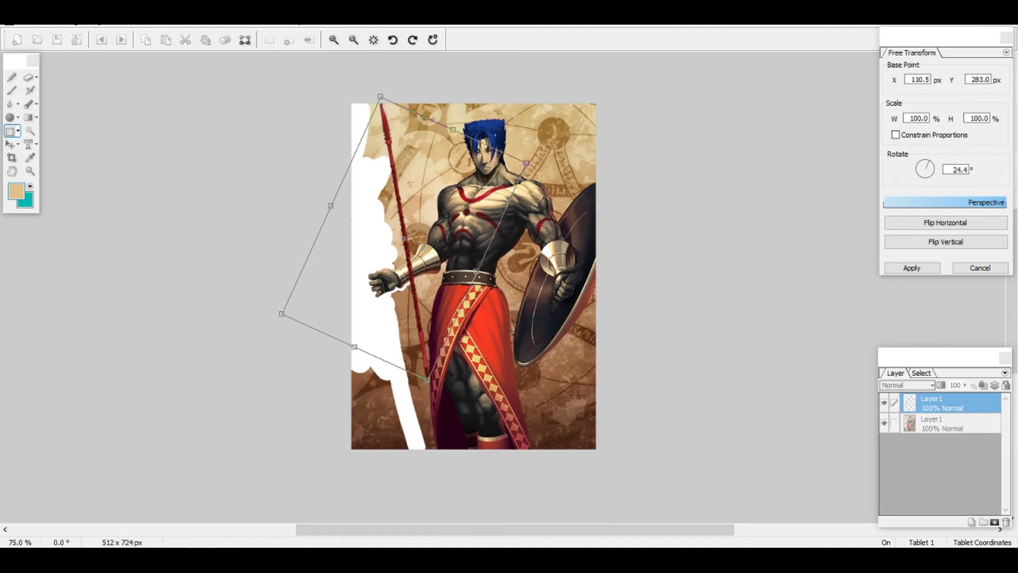
drag(405, 238, 376, 268)
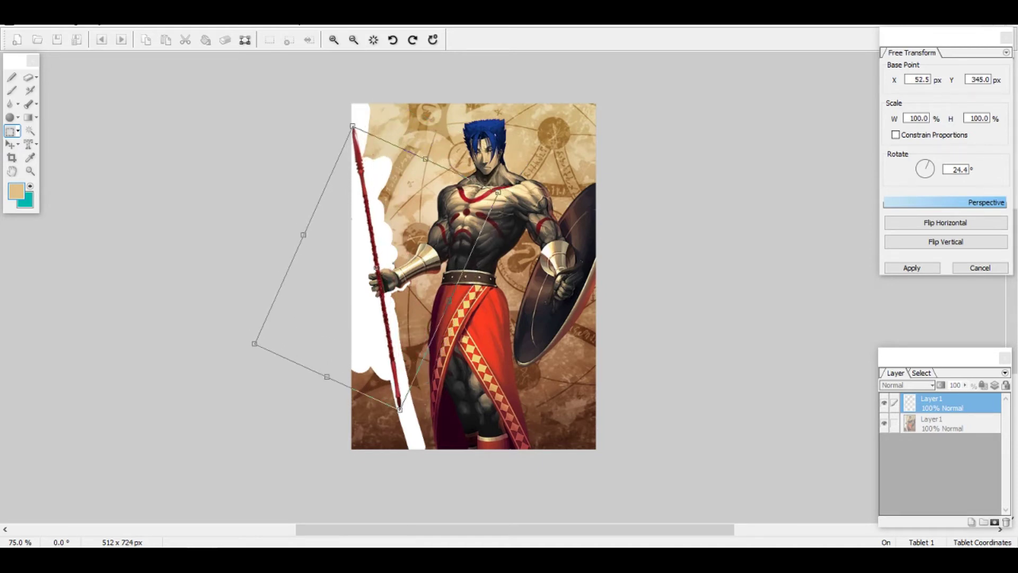
drag(498, 193, 493, 184)
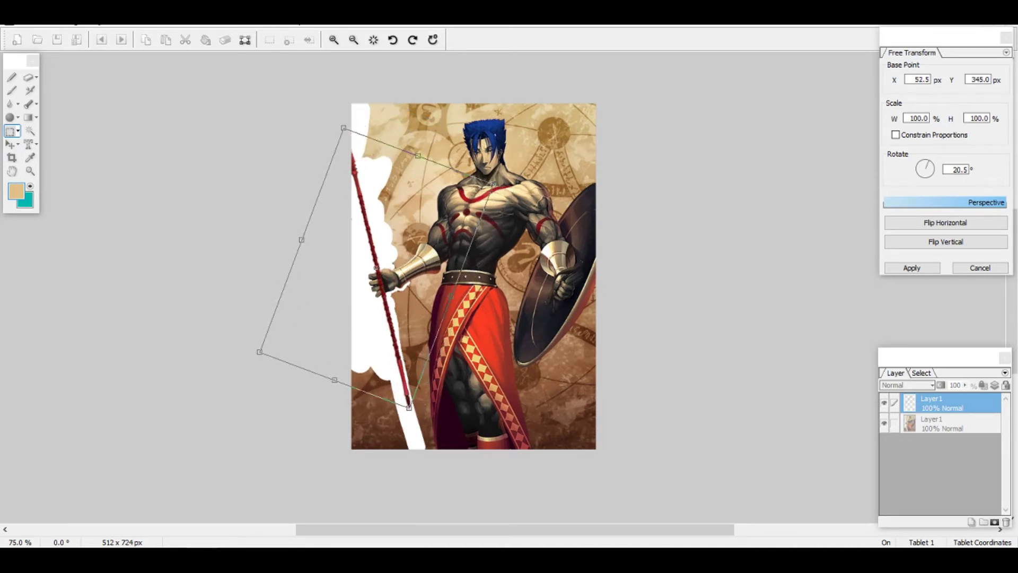
Step: Scale the red spear to 147.4% width and 141.2% height, rotate it to 22.2° through the fist, and apply the transform
drag(376, 268, 380, 268)
drag(412, 407, 424, 472)
drag(346, 128, 305, 80)
drag(377, 278, 379, 274)
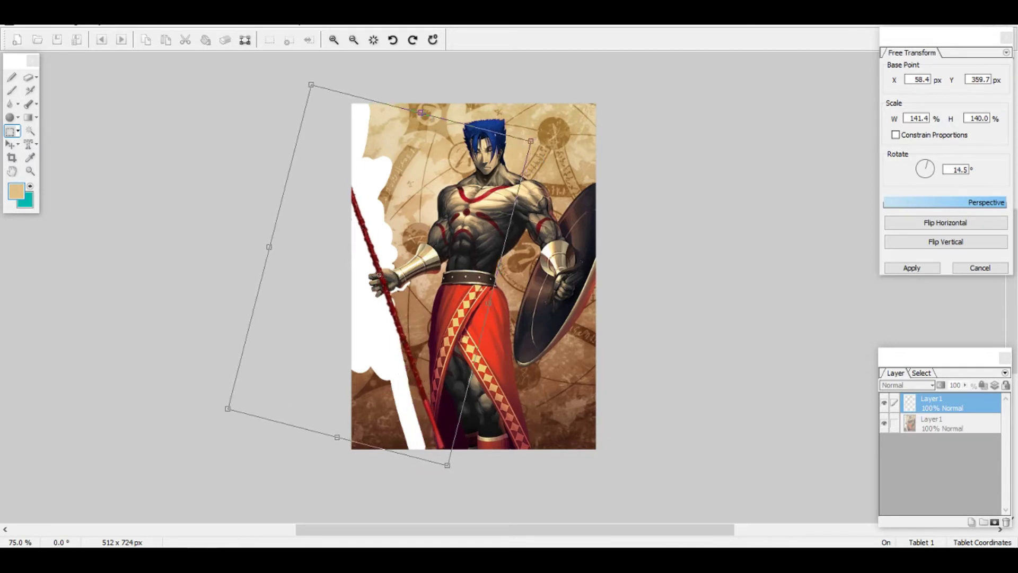
drag(304, 79, 311, 77)
drag(442, 467, 449, 472)
drag(383, 277, 379, 276)
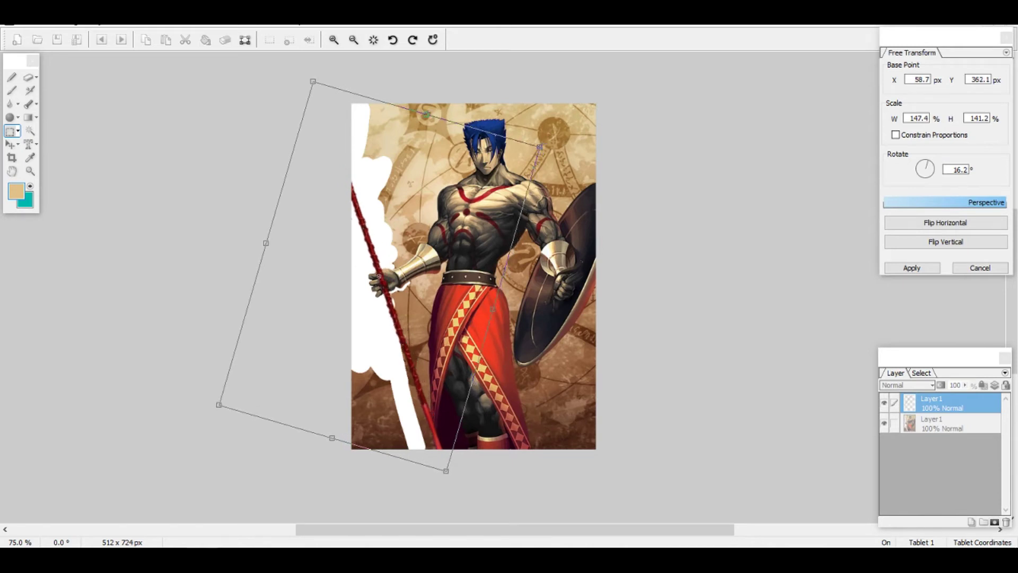
drag(311, 78, 331, 72)
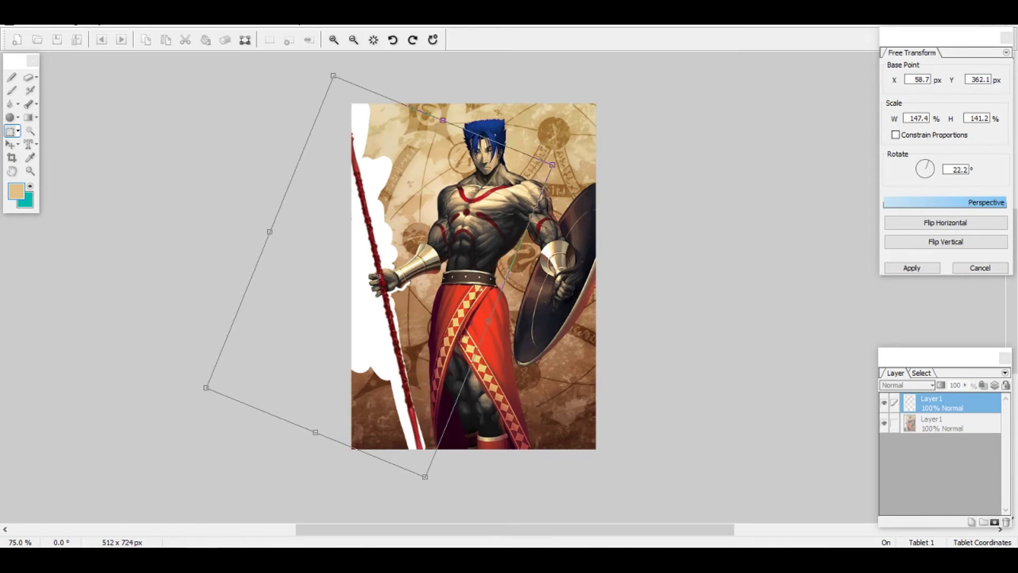
drag(380, 276, 379, 277)
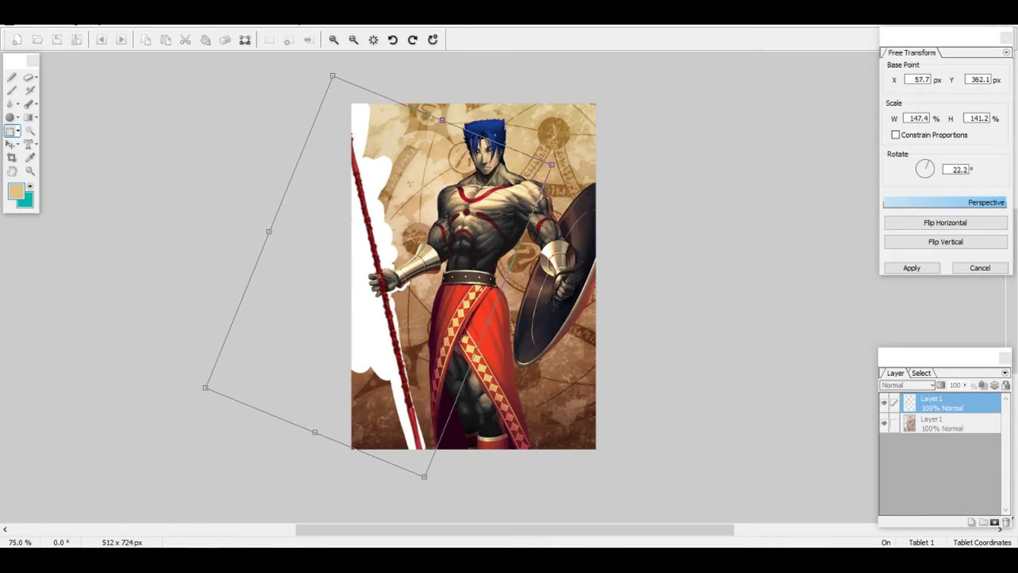
click(913, 267)
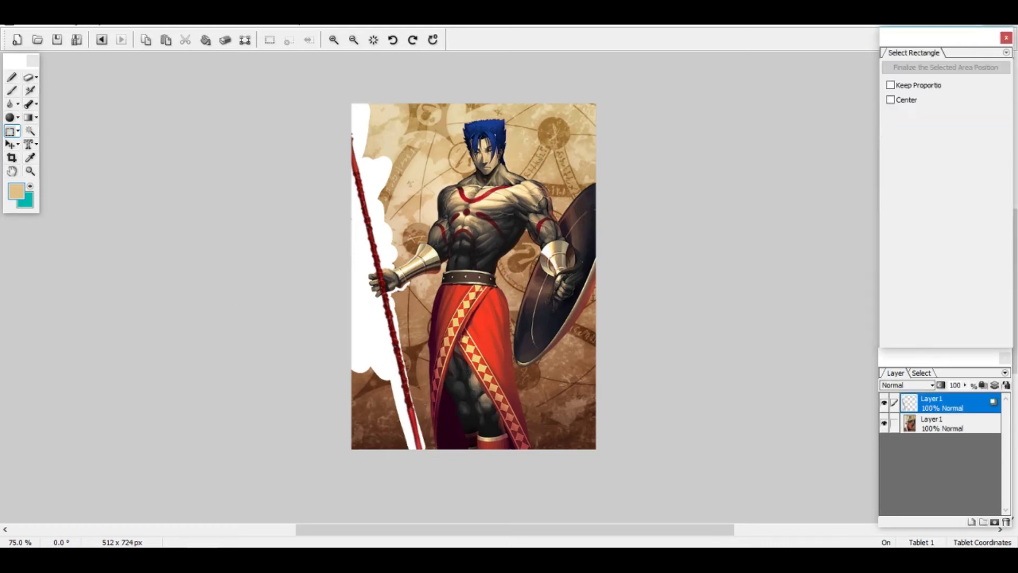
Step: Lower the spear layer's opacity to 29% and erase the spear where it covers the gripping fingers with a 1.6 px Eraser
scroll(382, 277, up, 3)
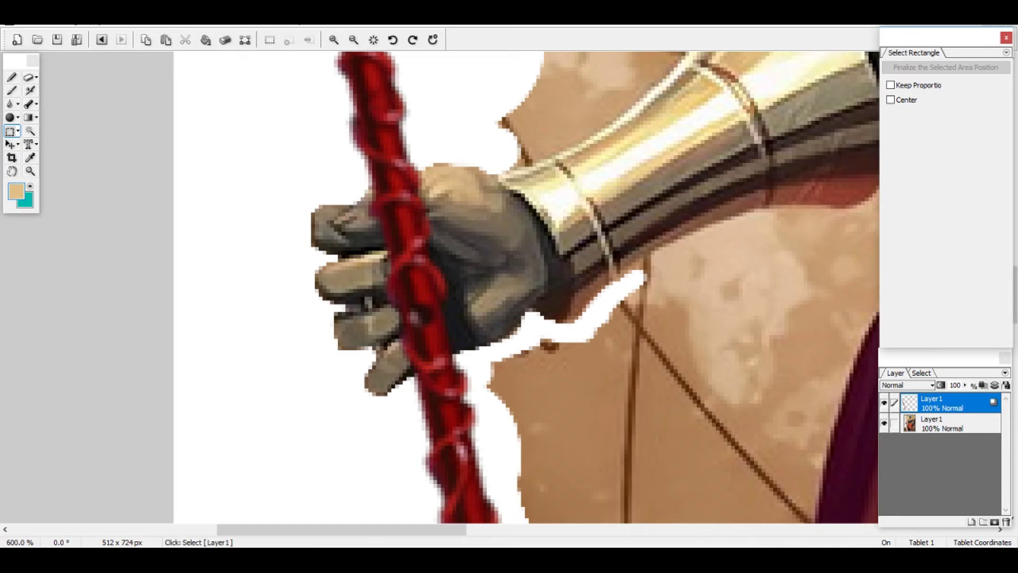
double_click(949, 403)
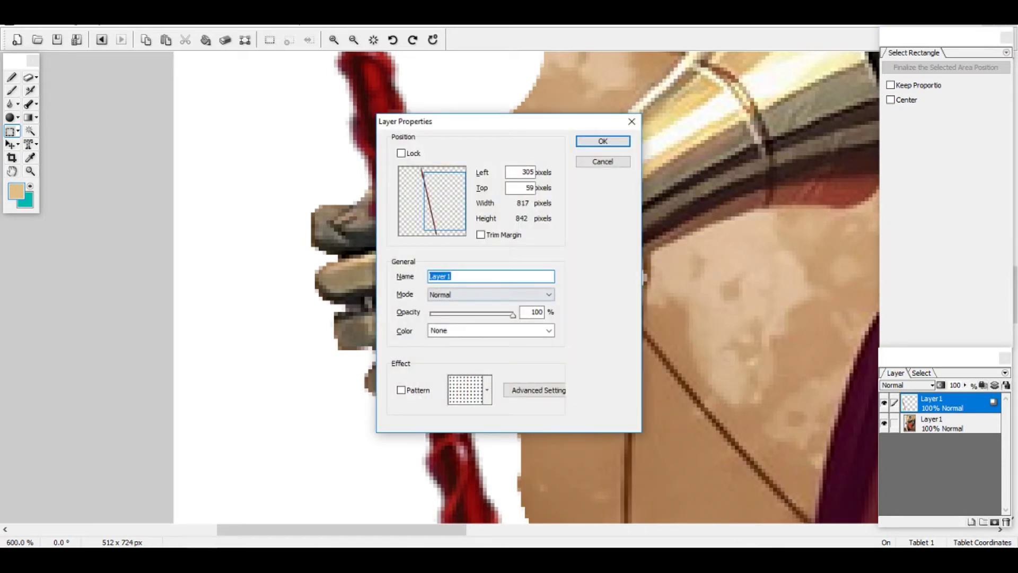
key(Return)
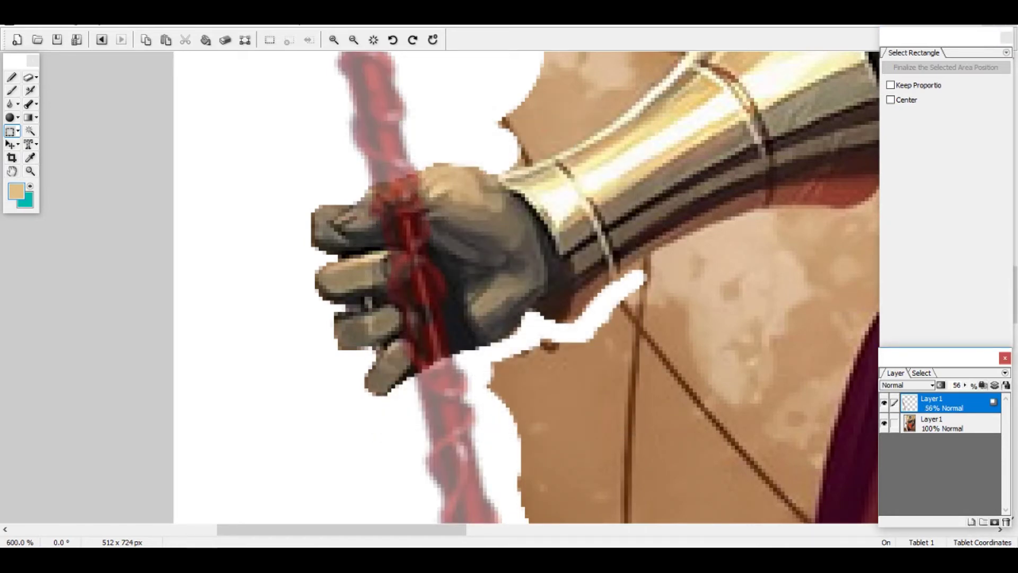
double_click(950, 403)
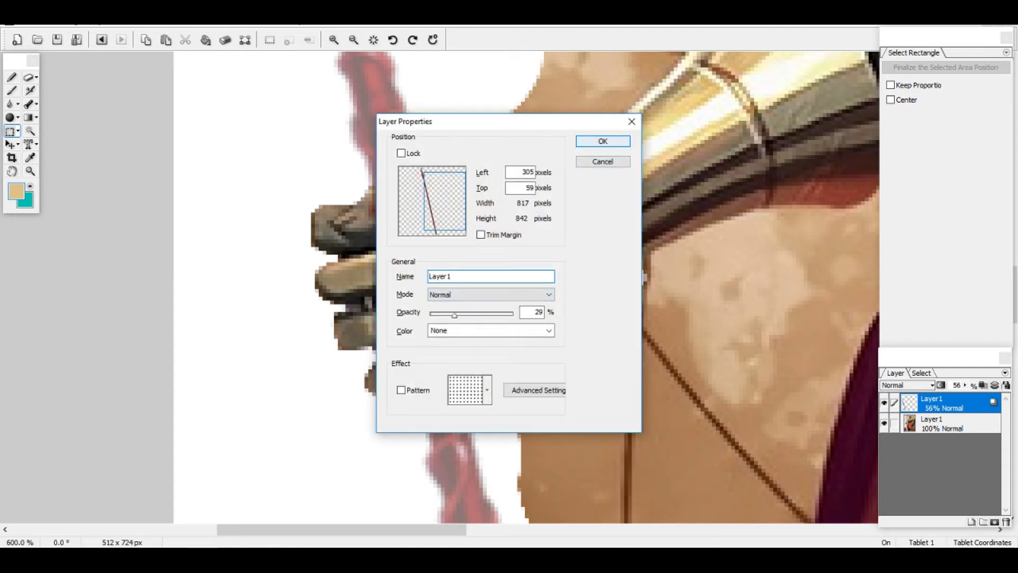
key(Return)
key(e)
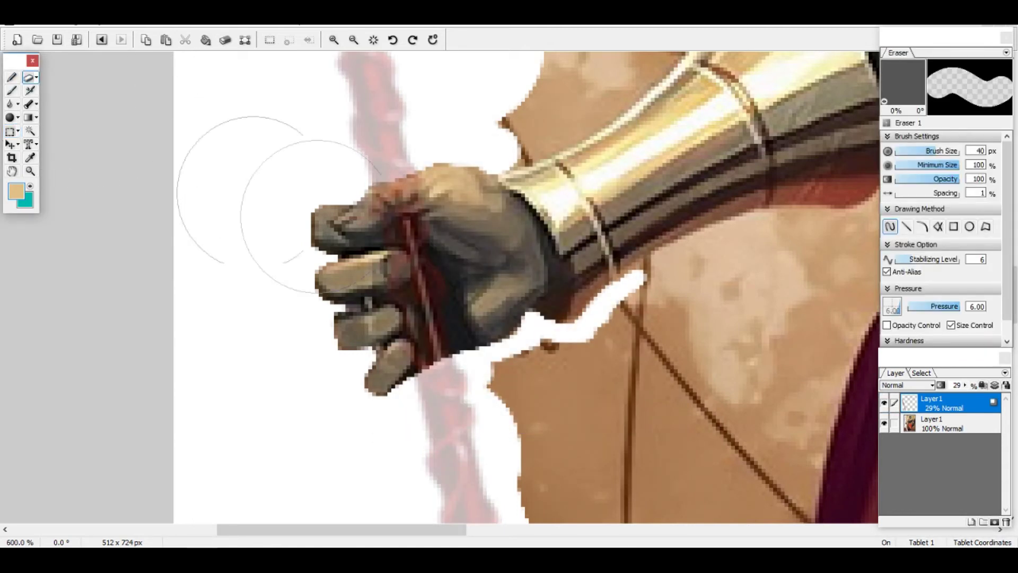
drag(936, 151, 904, 151)
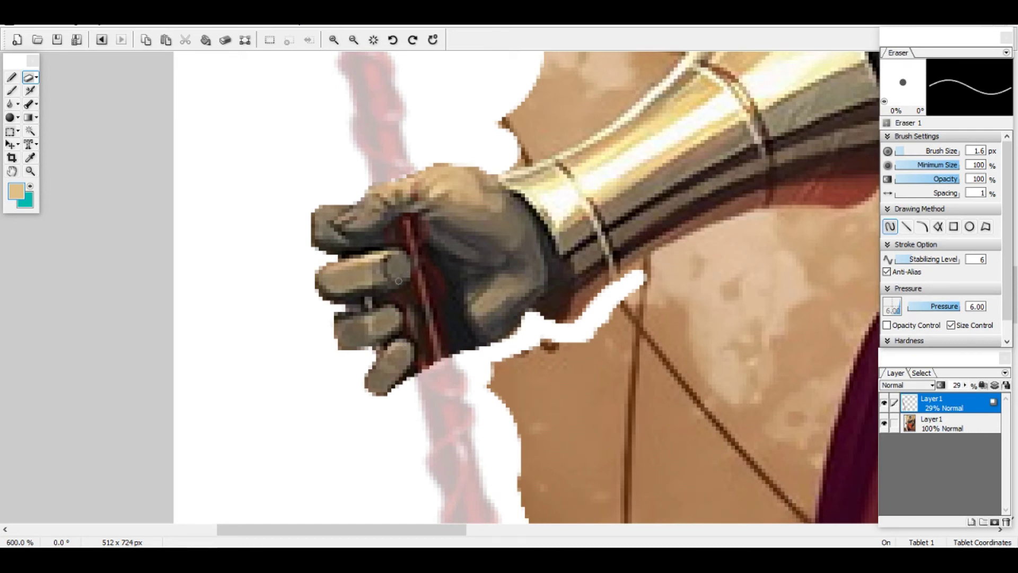
Step: Restore the spear layer's opacity to 100% and check the spear's grip against the whole figure
double_click(946, 403)
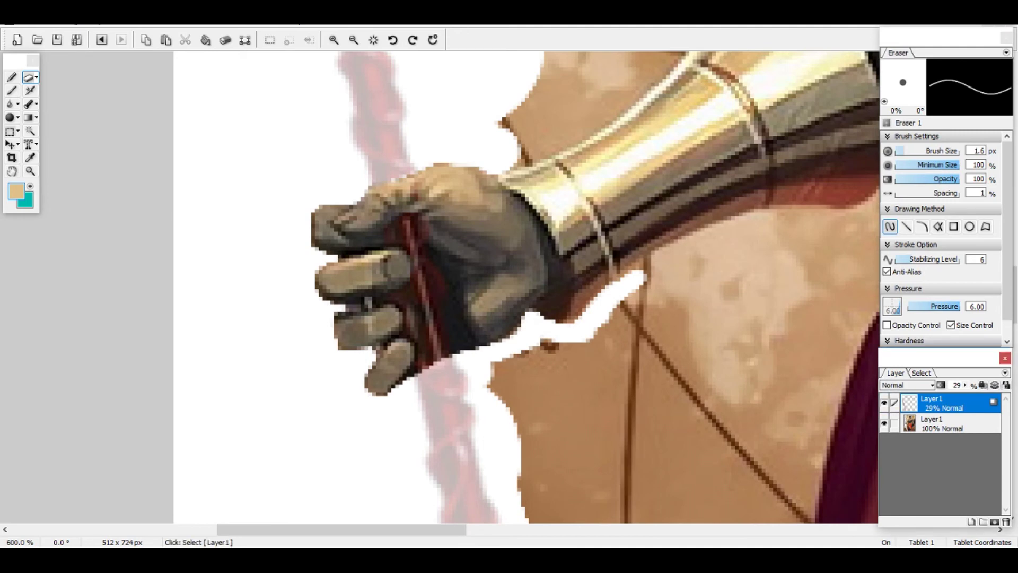
drag(455, 314, 513, 314)
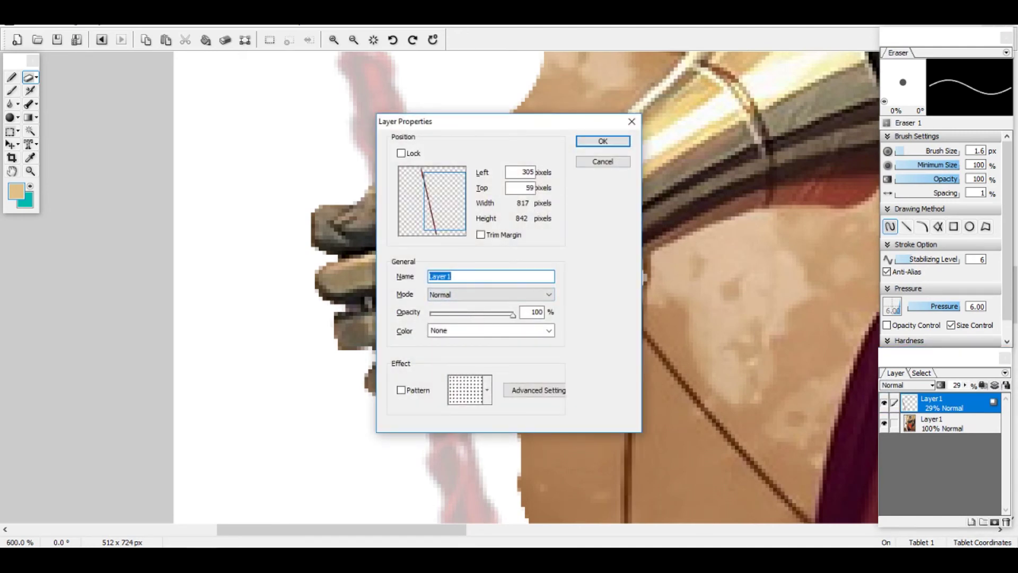
key(Return)
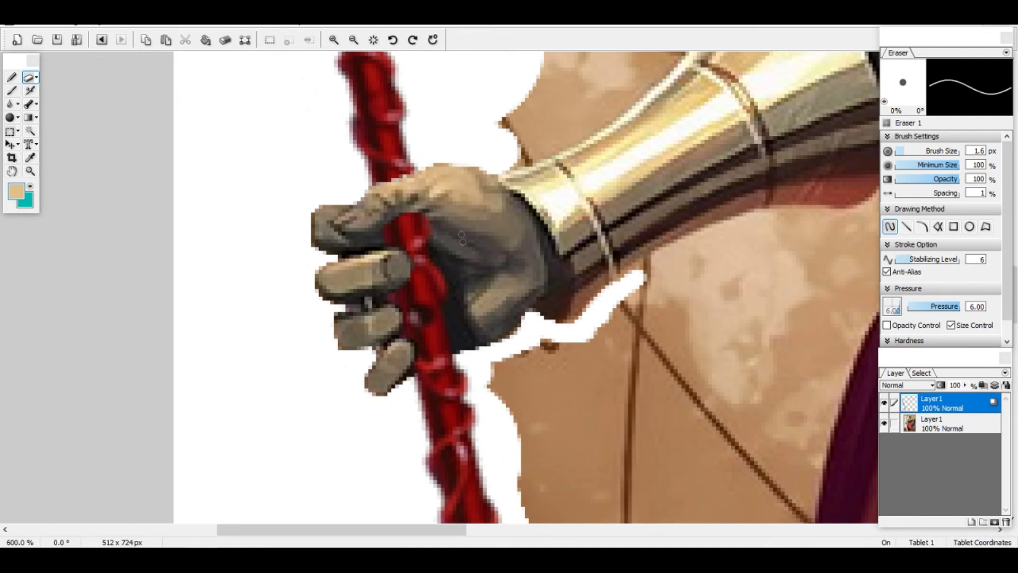
scroll(480, 260, down, 8)
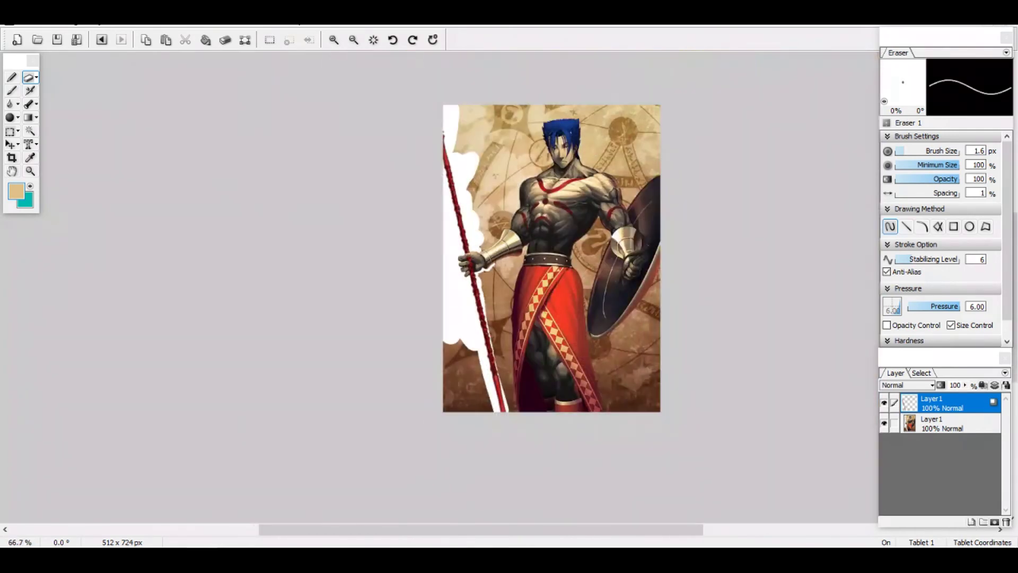
scroll(552, 214, up, 1)
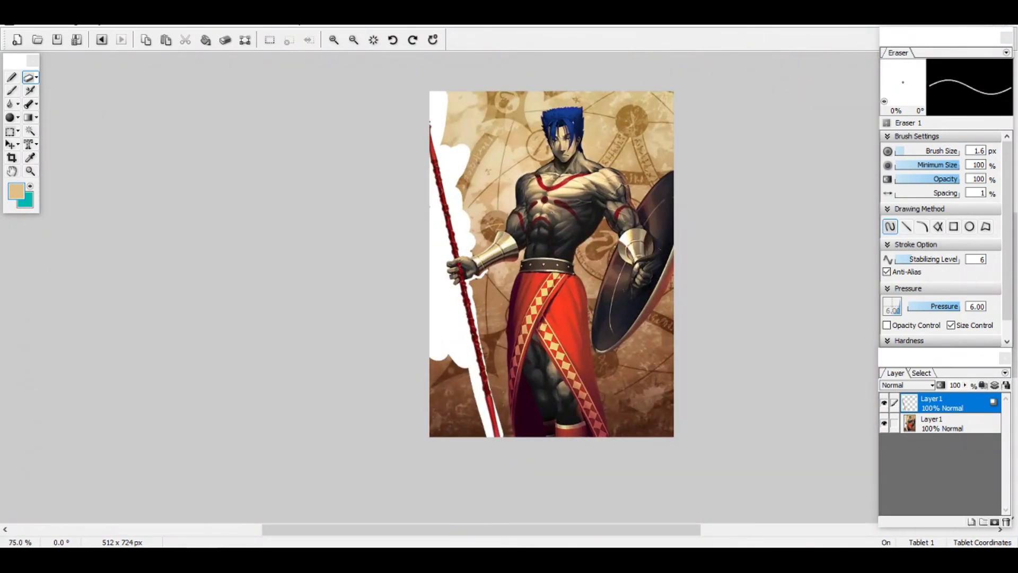